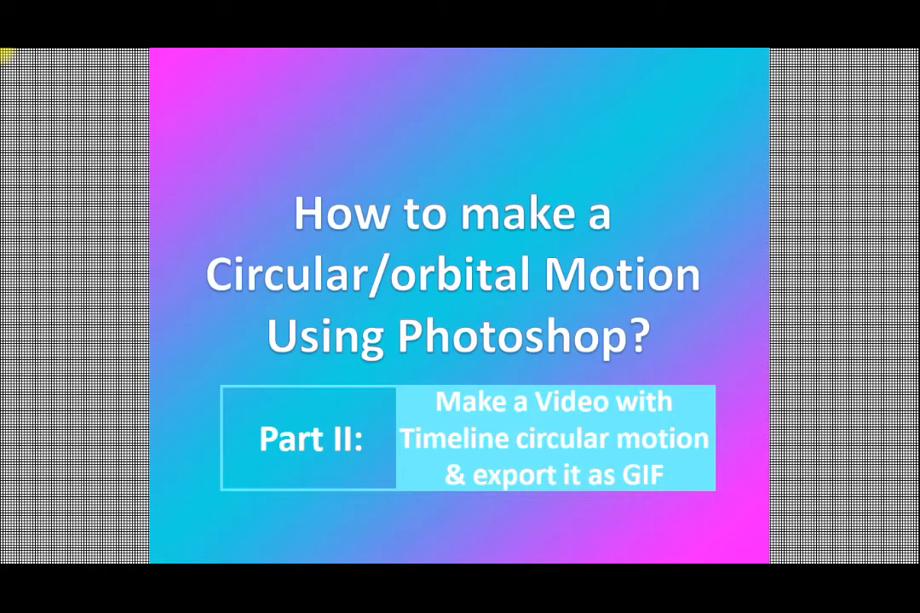
Switch to Photoshop and create a new 1000 x 1000 px document at 72 pixels/inch with a white background
key("alt+Tab")
key("alt+Tab")
key("alt+Tab")
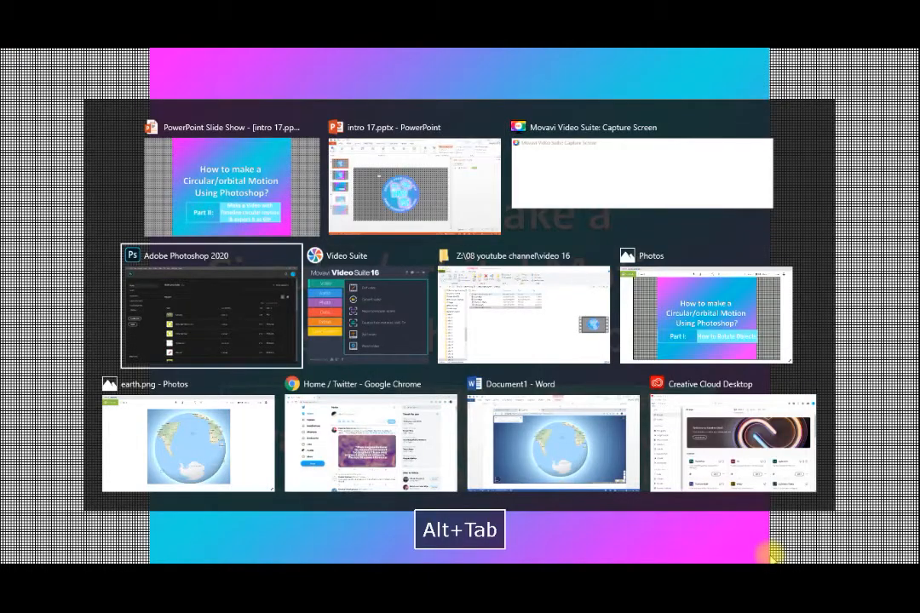
key("space")
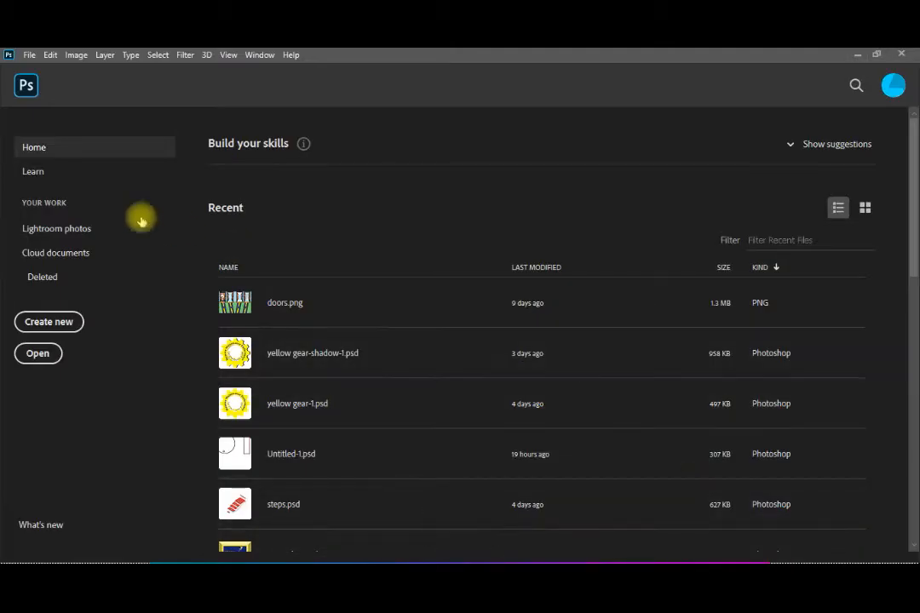
left_click(57, 322)
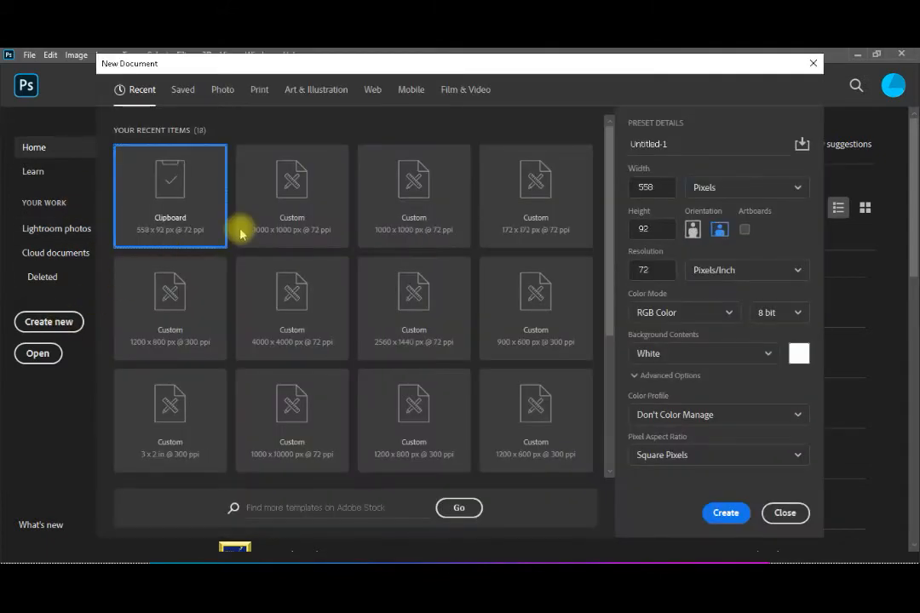
left_click(273, 211)
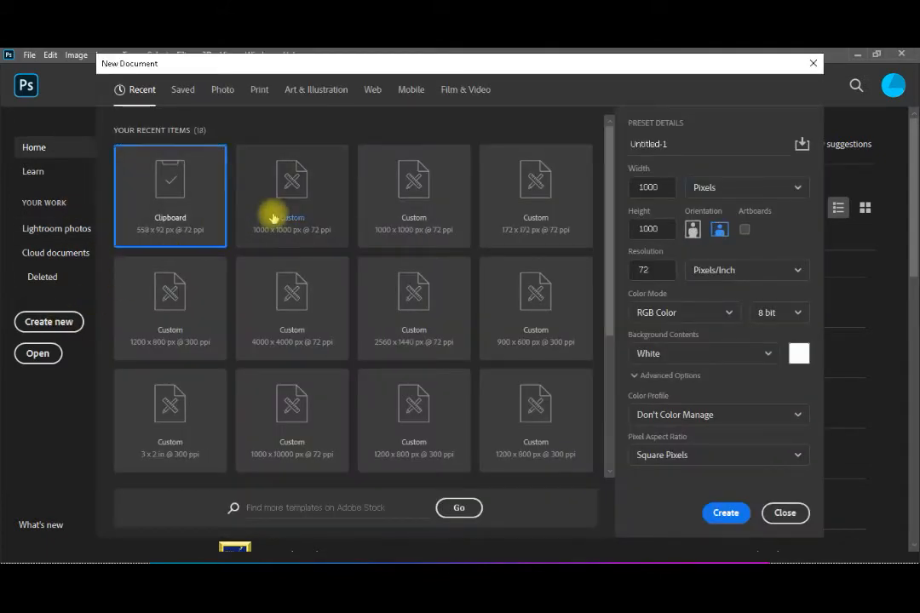
left_click(724, 514)
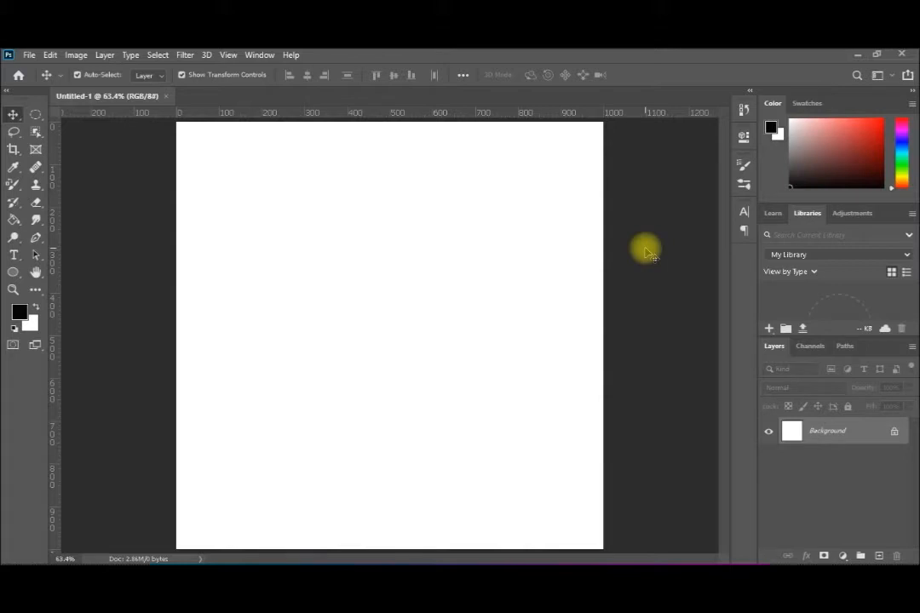
Add a guide layout with 2 columns and 2 rows to divide the canvas through its centre
left_click(230, 56)
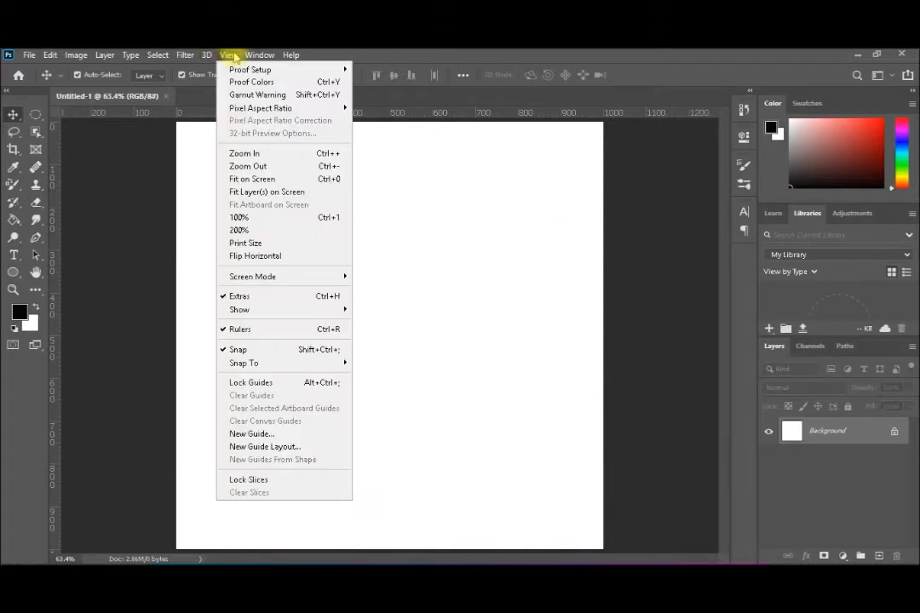
left_click(306, 446)
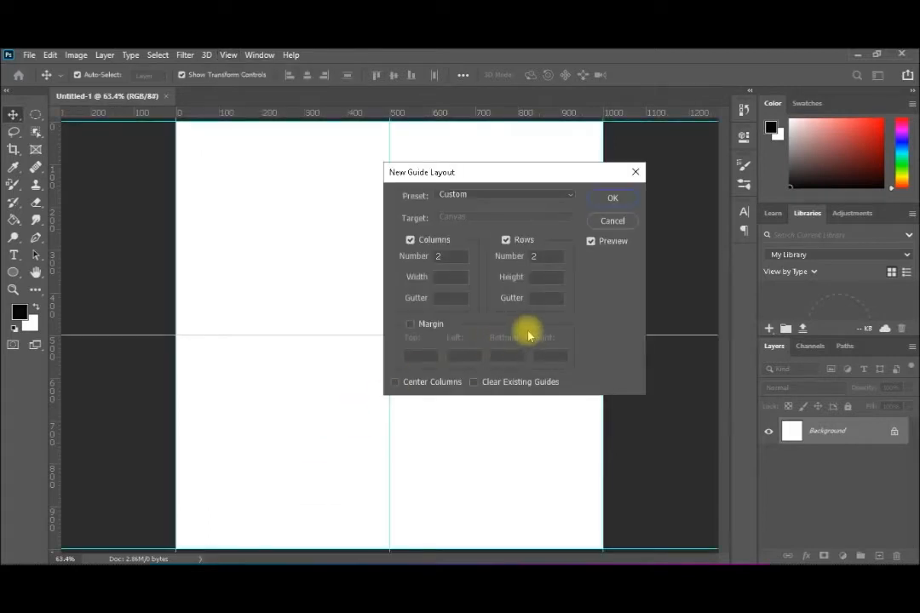
left_click(611, 201)
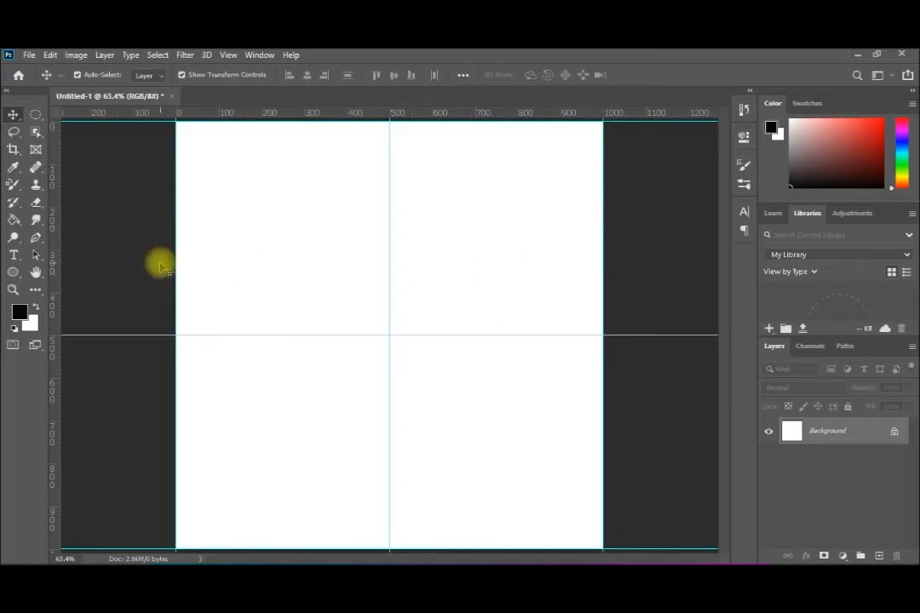
Draw a circle about 596 px in diameter with the Ellipse tool, centred on the intersection of the middle guides
left_click(13, 272)
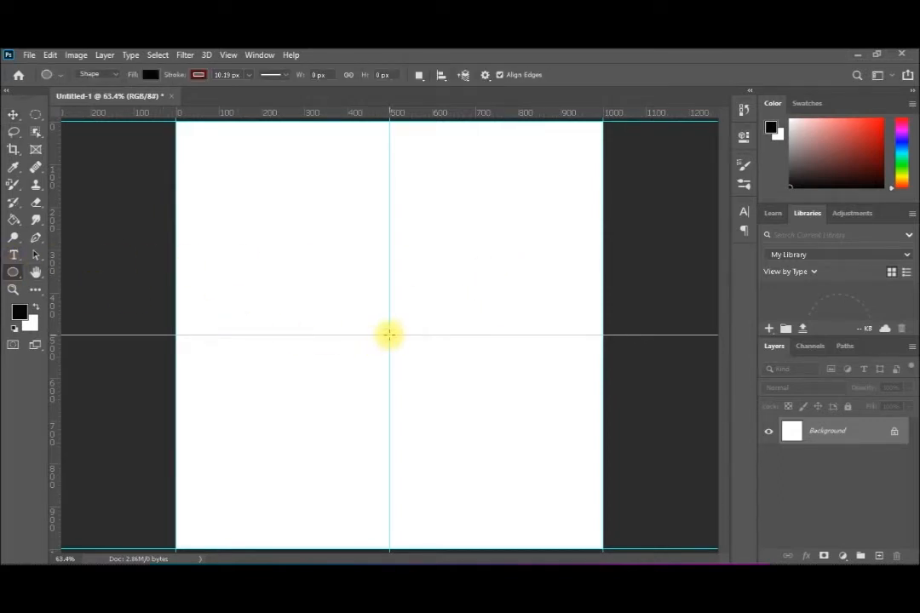
left_click_drag(388, 335, 260, 196)
key("shift")
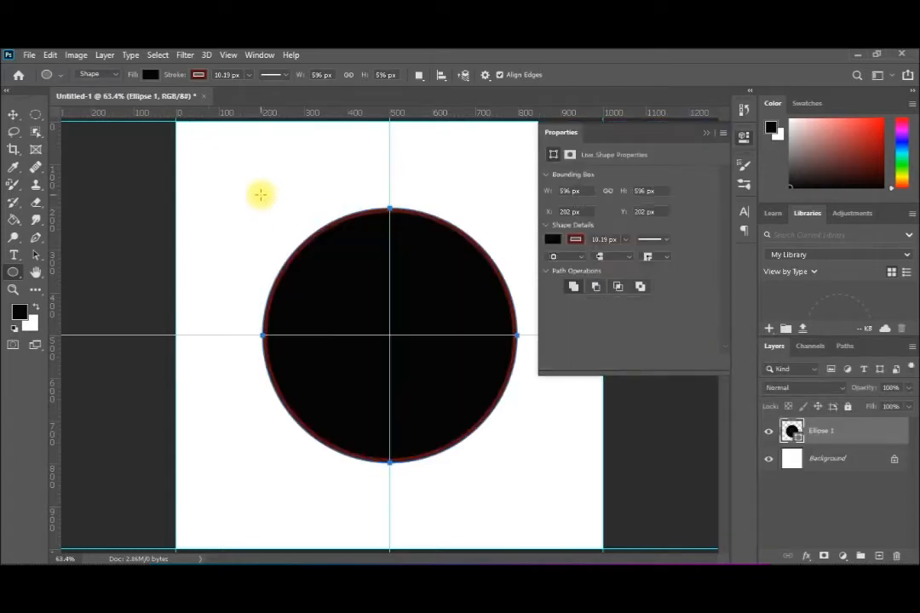
Give the large circle a green fill and a dark blue stroke
left_click(554, 240)
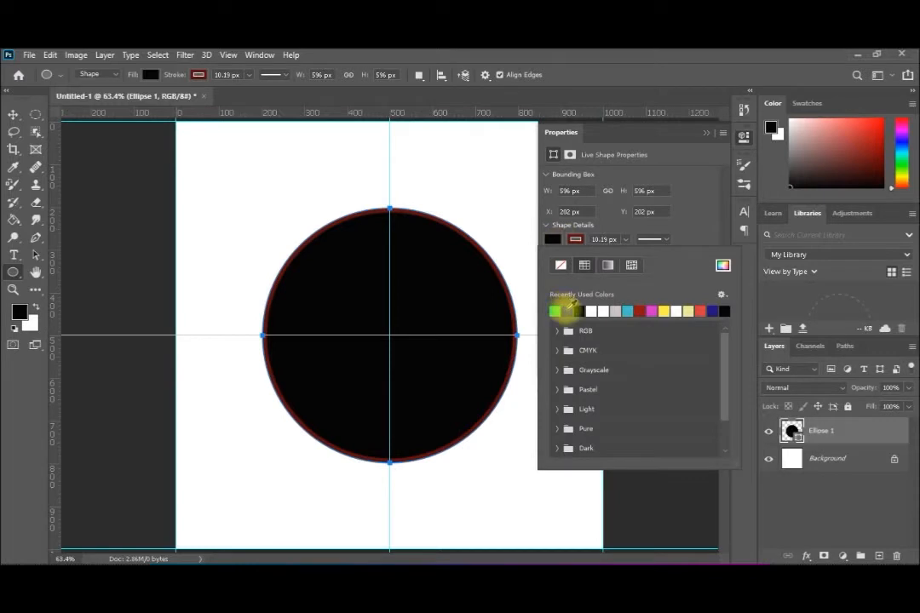
left_click(554, 311)
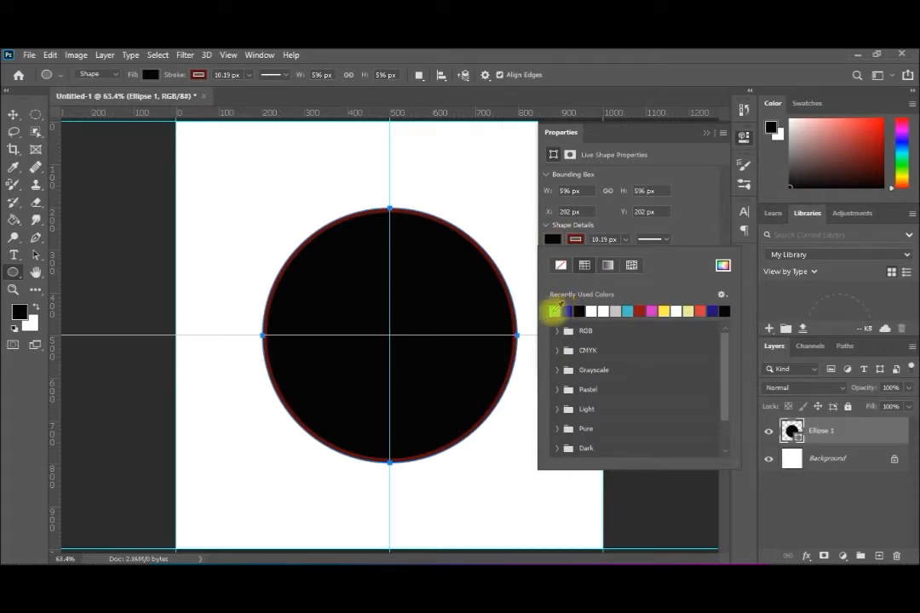
left_click(578, 241)
left_click(577, 241)
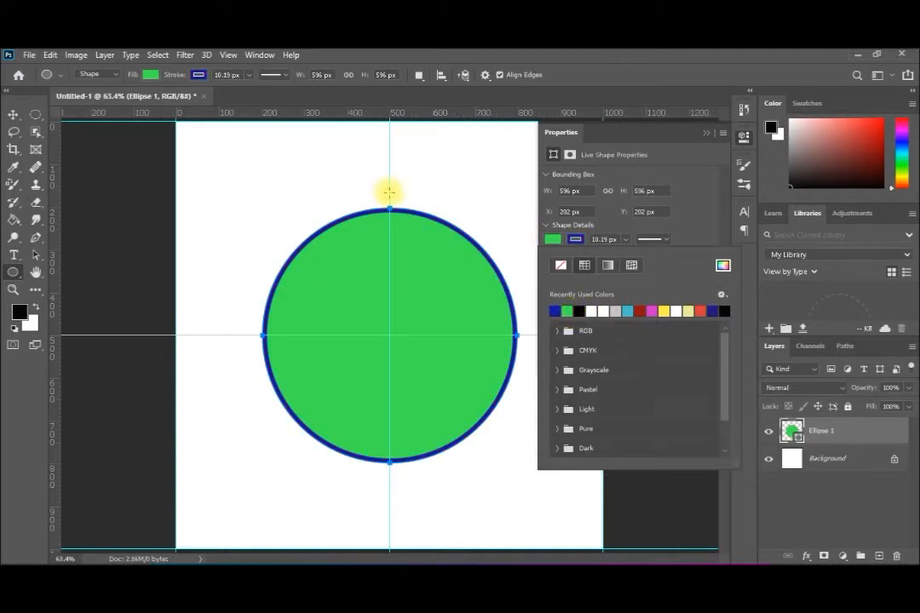
Draw a small circle about 48 px in diameter just above the large circle, centred on the vertical guide
left_click(390, 191)
left_click_drag(384, 190, 375, 182)
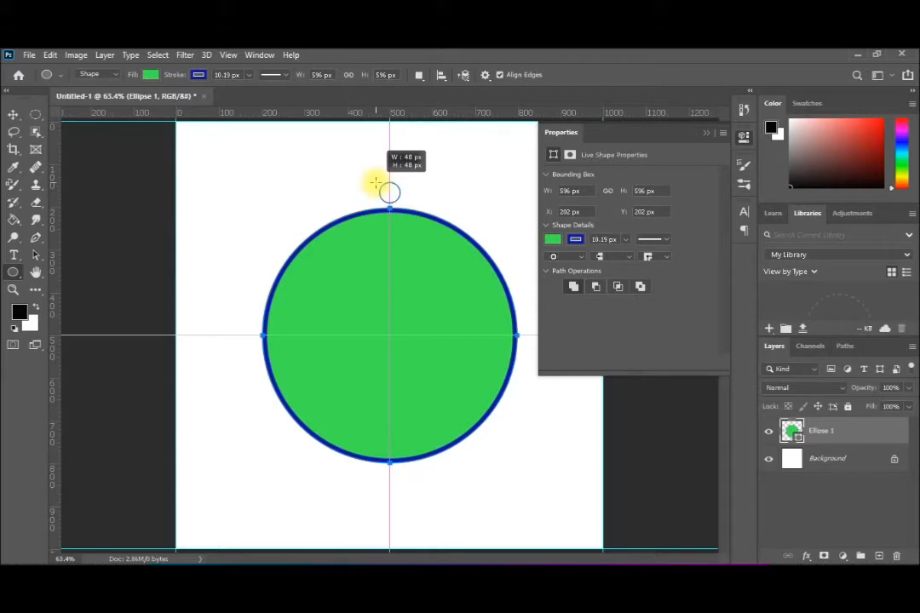
left_click_drag(375, 183, 375, 182)
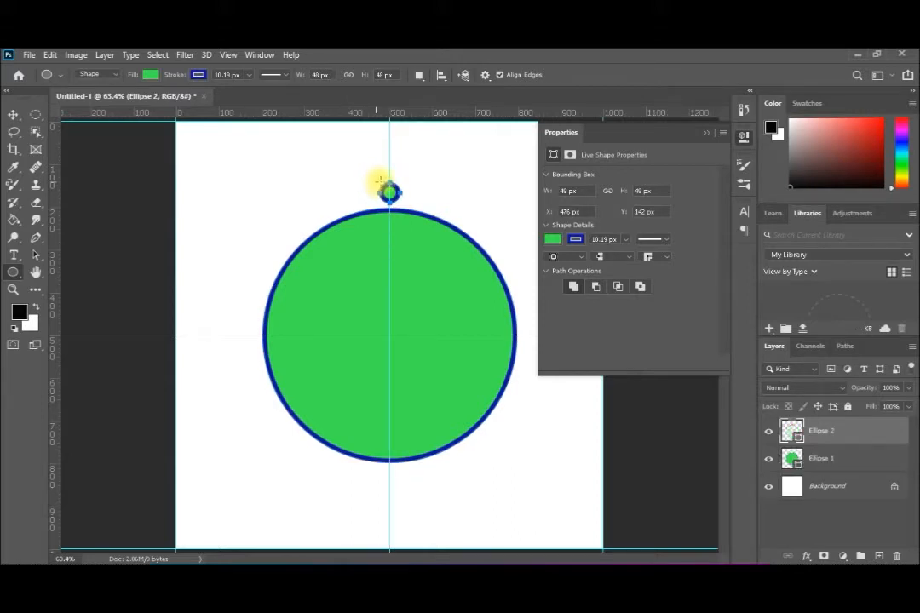
Give the small circle a white fill and reduce its stroke width to about 1.87 px
left_click(552, 240)
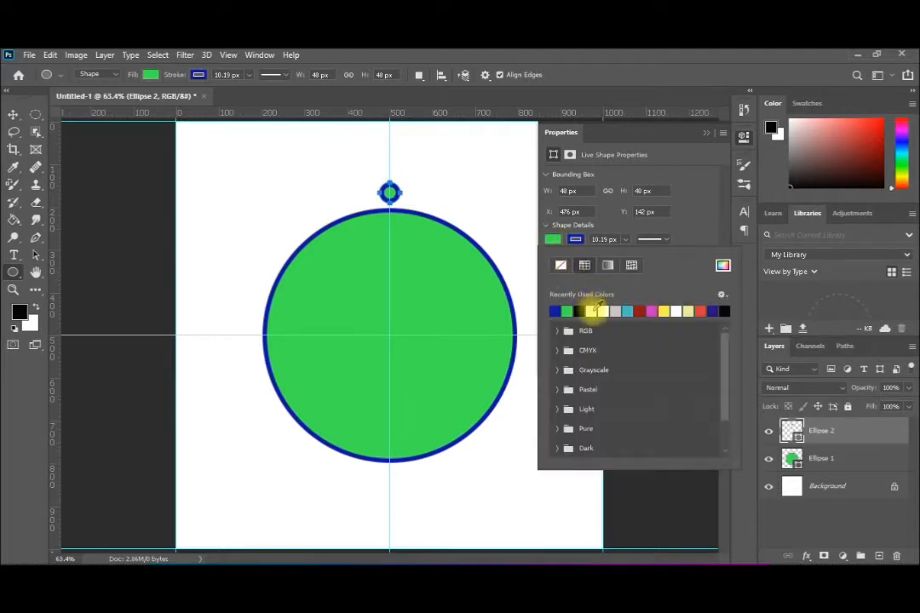
left_click(591, 311)
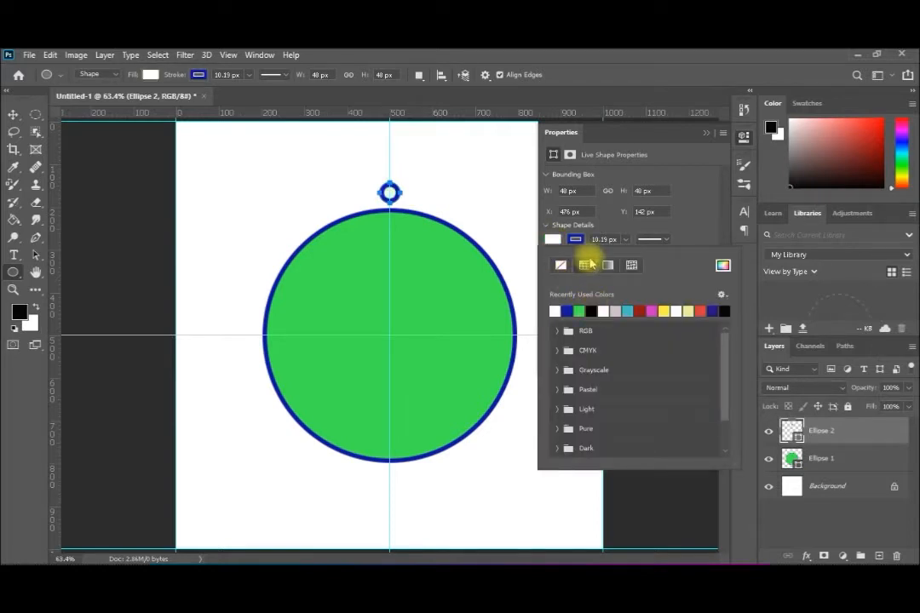
left_click(598, 240)
left_click(625, 241)
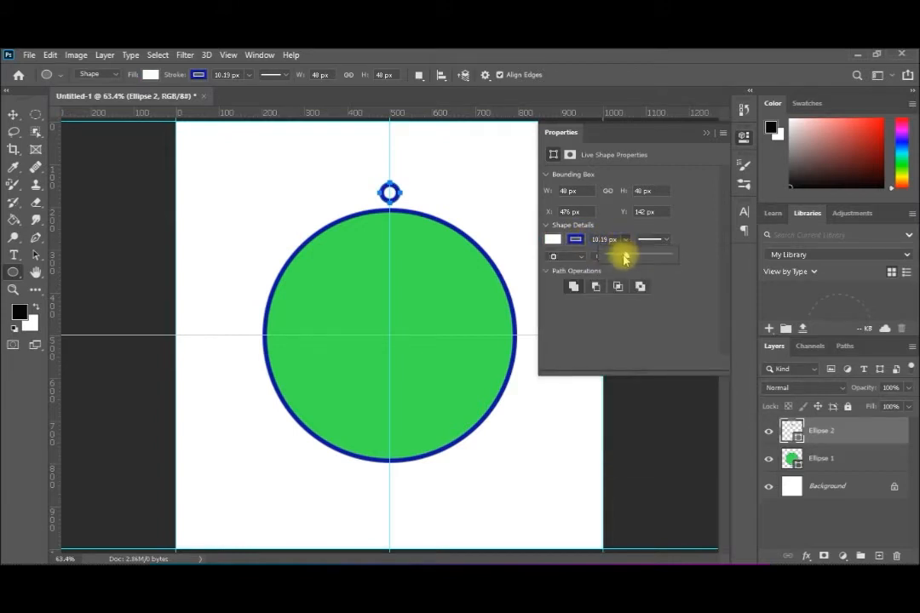
mouse_move(624, 259)
left_mouse_down()
mouse_move(608, 256)
mouse_move(617, 262)
left_mouse_up()
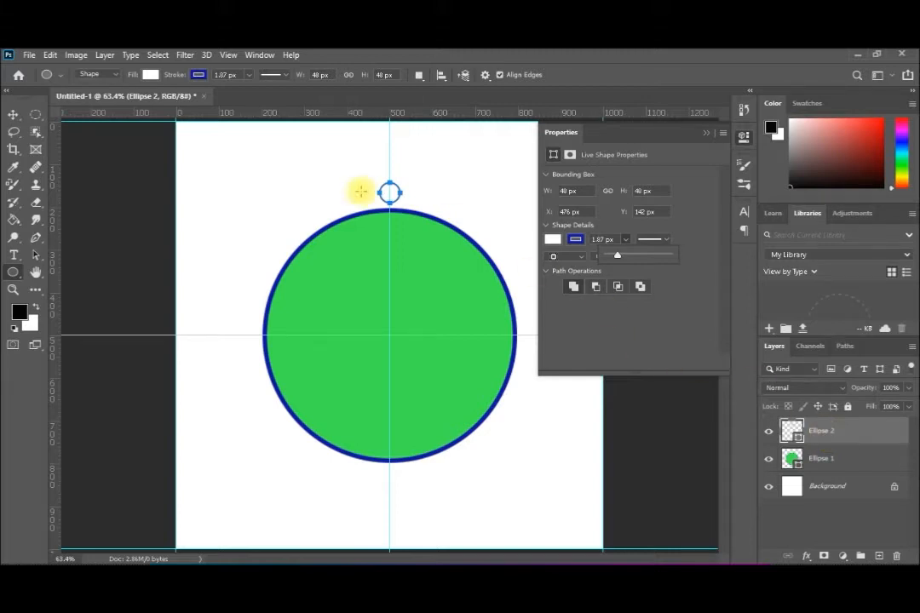
Show the Timeline, collapse the shape properties and create a video timeline for the document
left_click(260, 56)
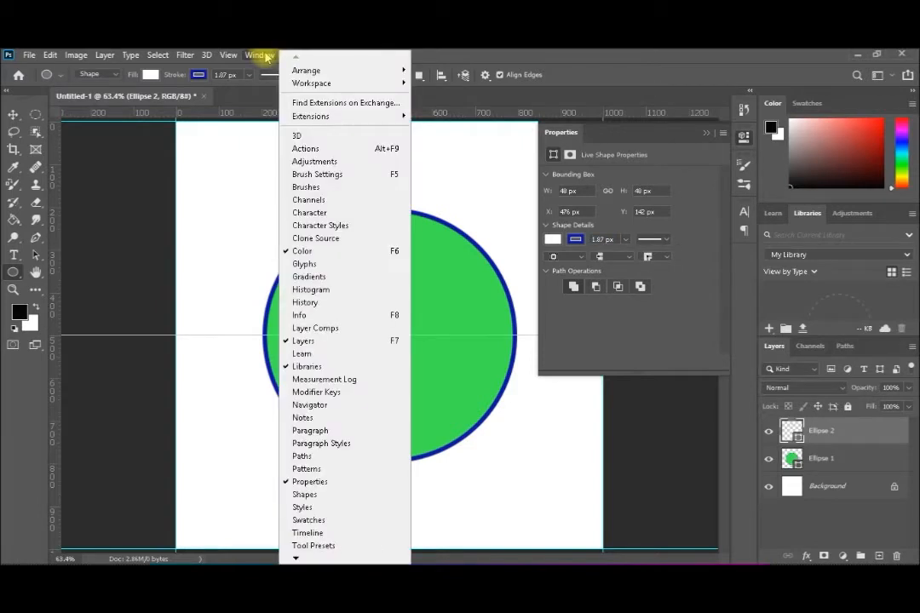
left_click(319, 532)
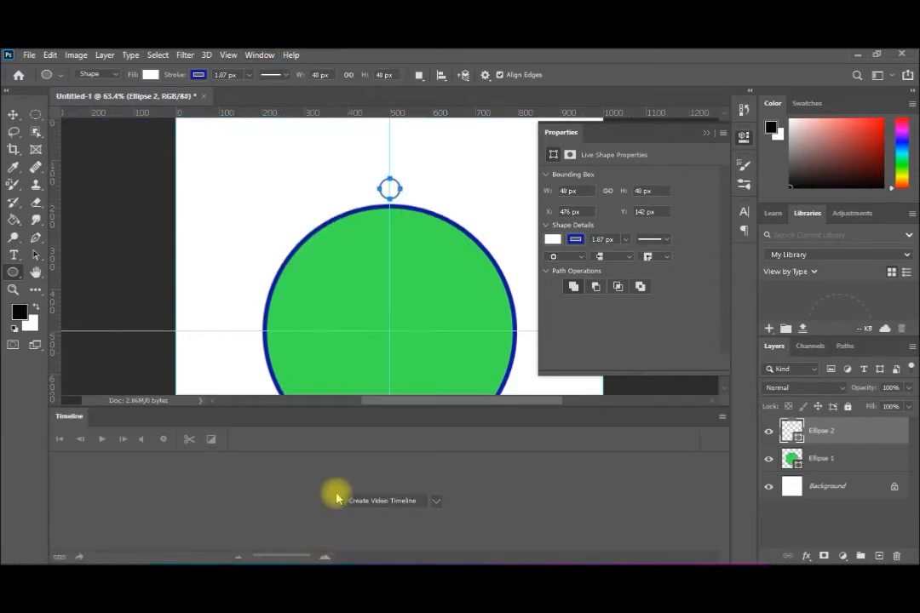
left_click(707, 133)
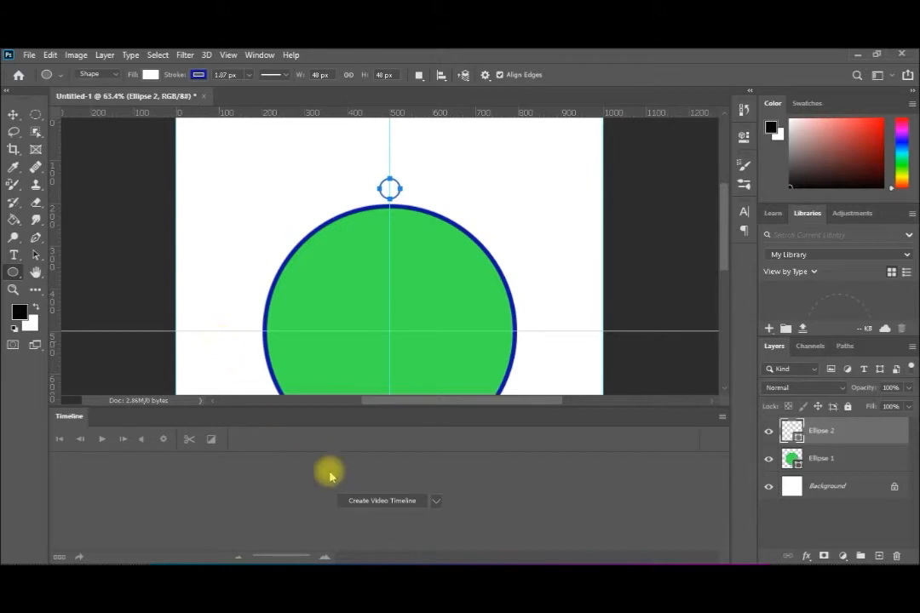
left_click(394, 502)
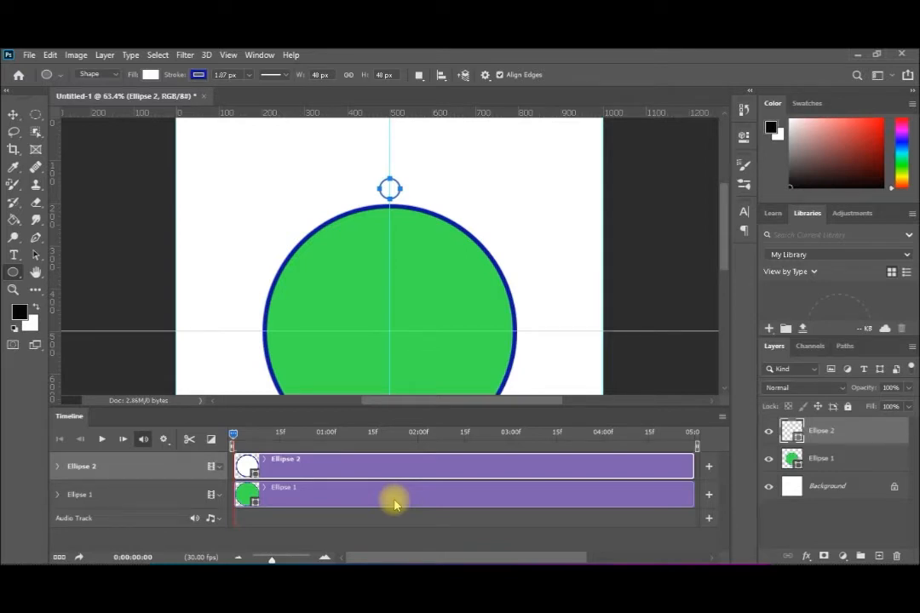
Enable Position keyframes for the Ellipse 2 layer at the start of the timeline and accept the mask notice
left_click(58, 468)
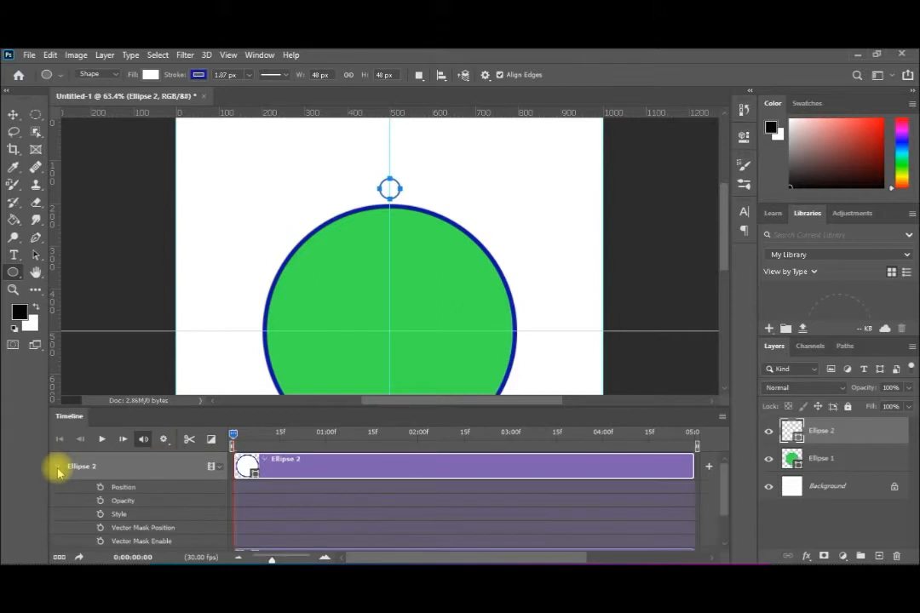
left_click(101, 489)
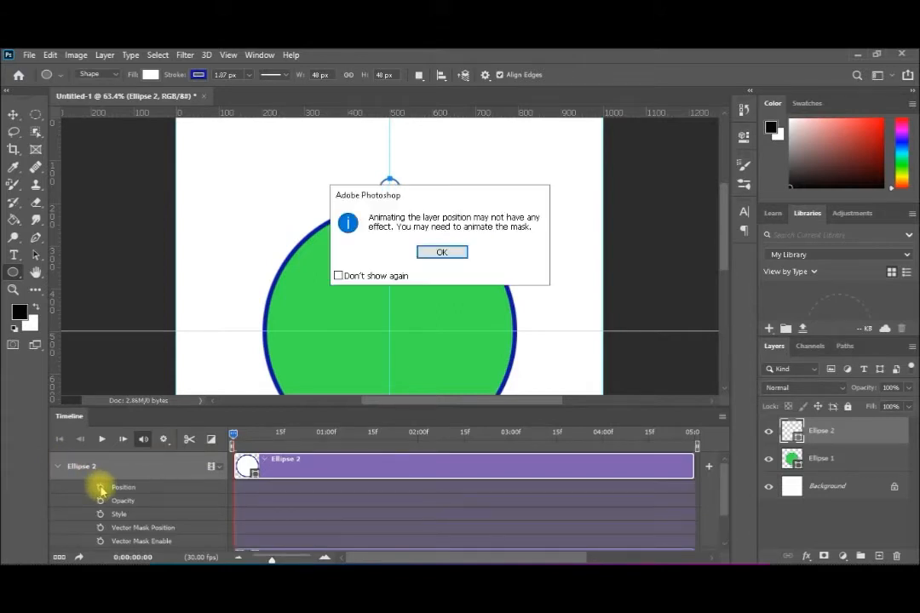
left_click(443, 252)
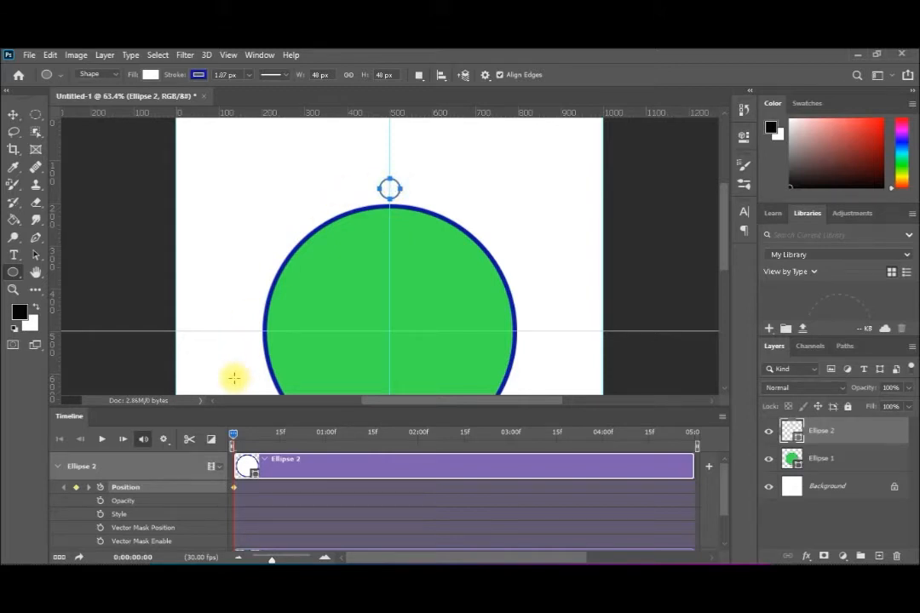
At 0:00:00:08, rotate the small circle 90° around the large circle's centre using Free Transform with a relocated reference point
left_click(13, 115)
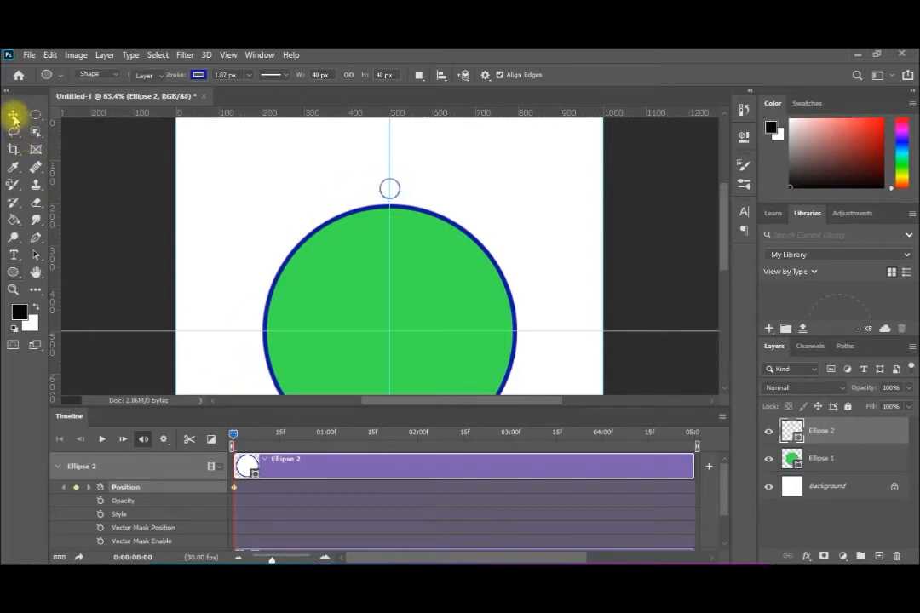
left_click_drag(234, 436, 260, 438)
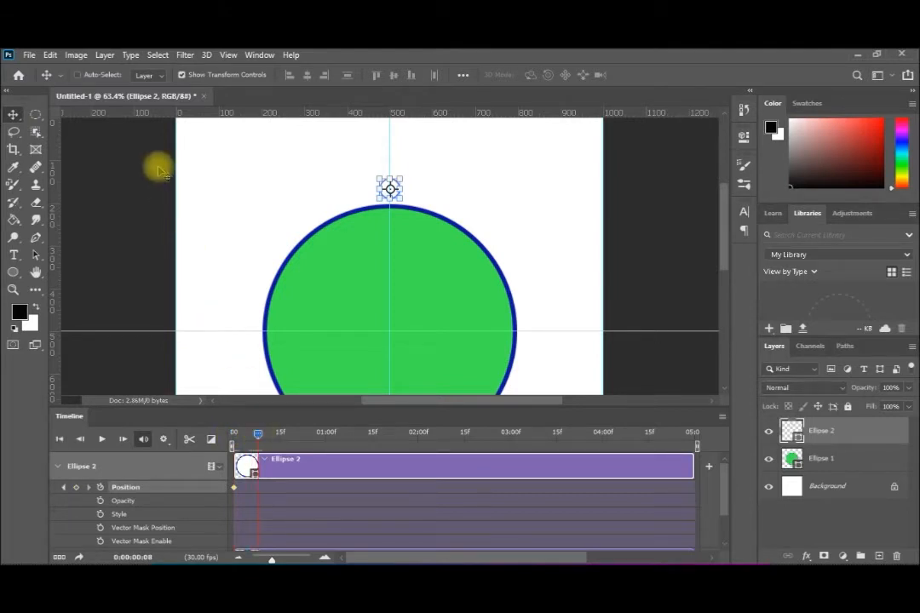
key("ctrl+t")
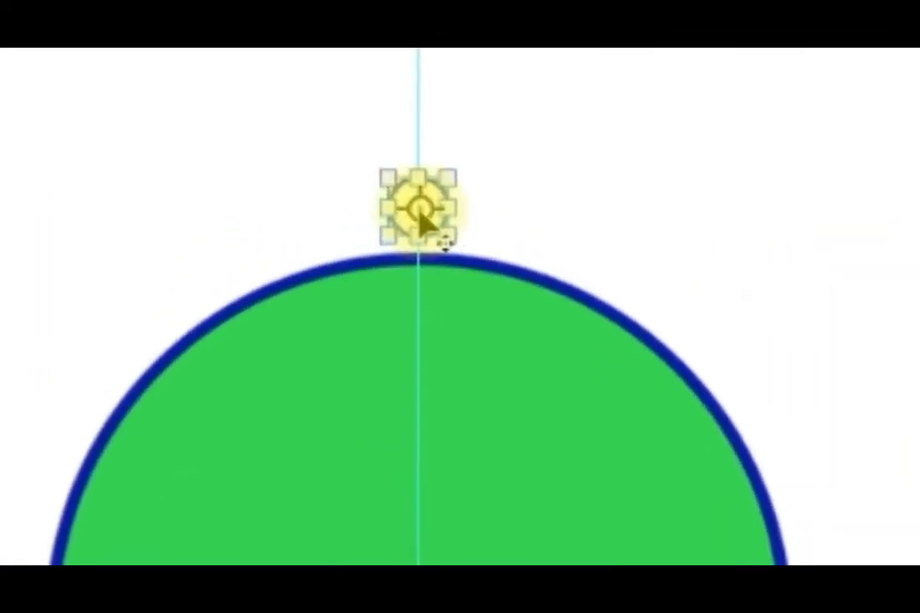
left_click_drag(472, 292, 401, 436)
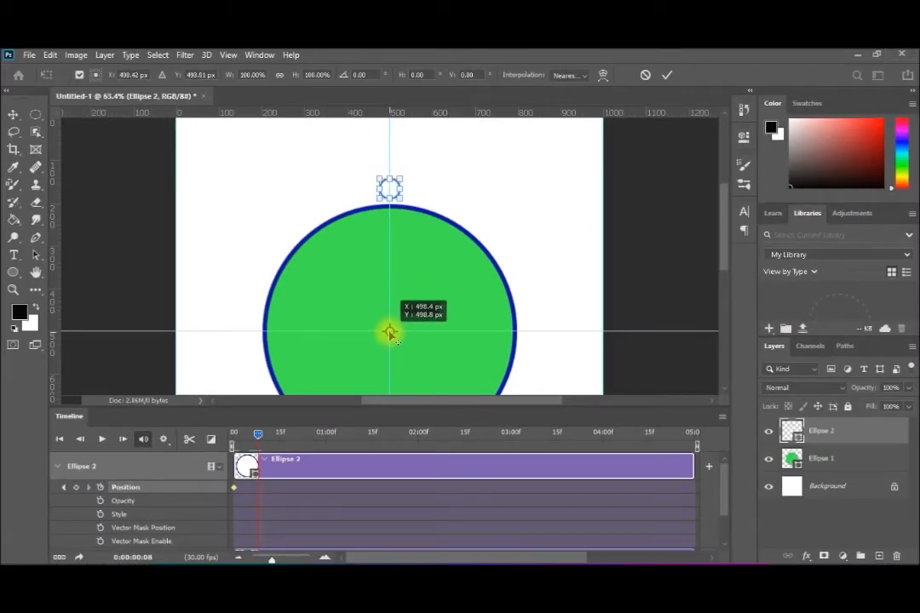
left_click_drag(390, 333, 390, 334)
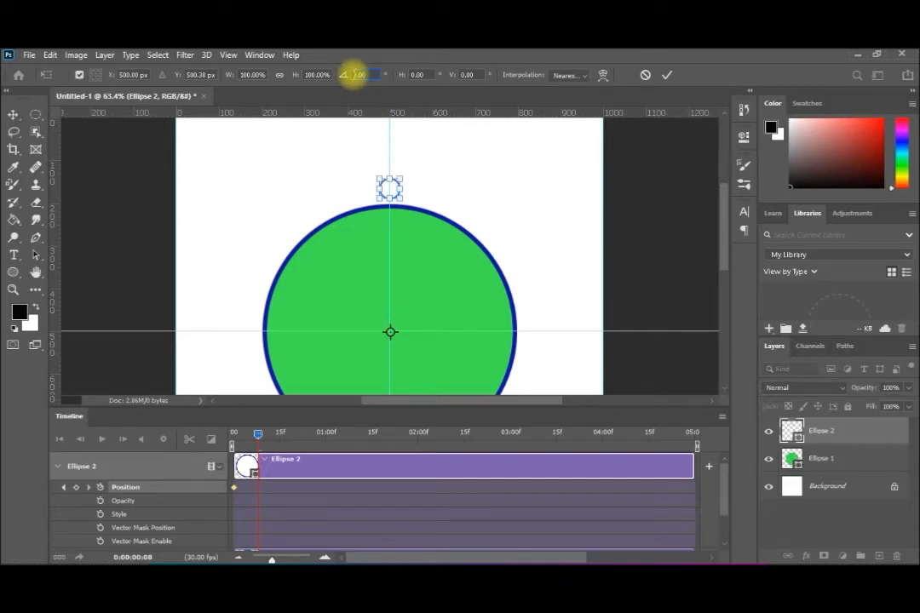
type("90")
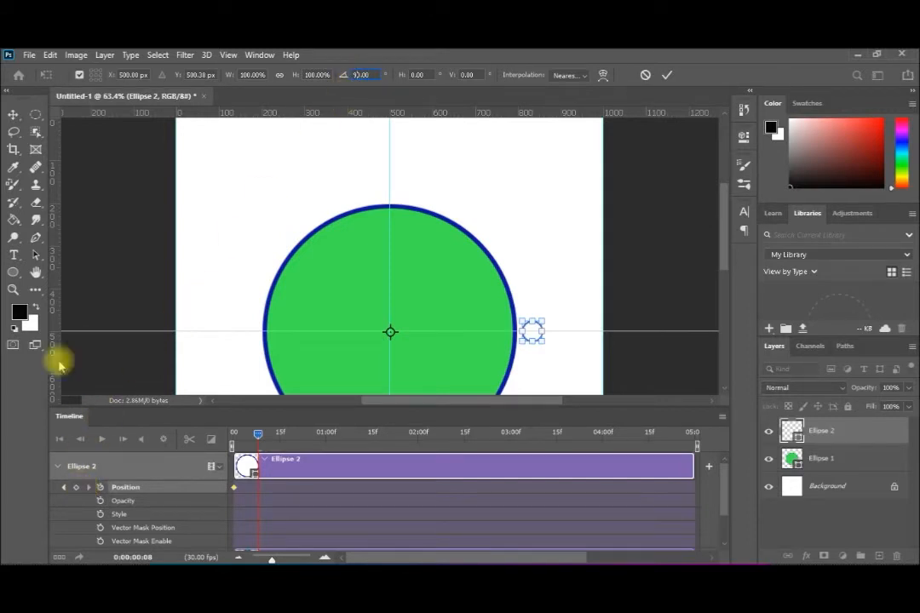
left_click(15, 114)
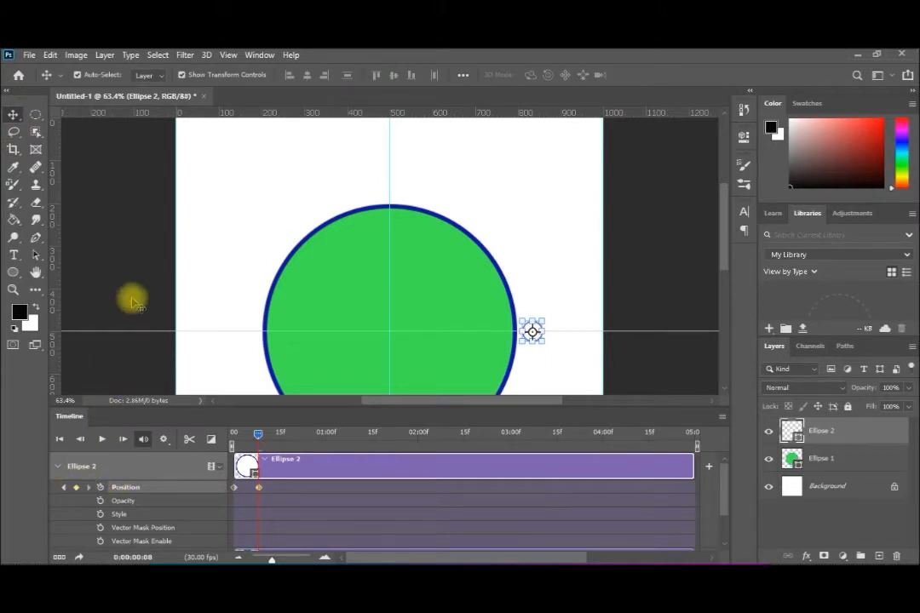
Convert the Ellipse 2 layer to a smart object
left_click(103, 56)
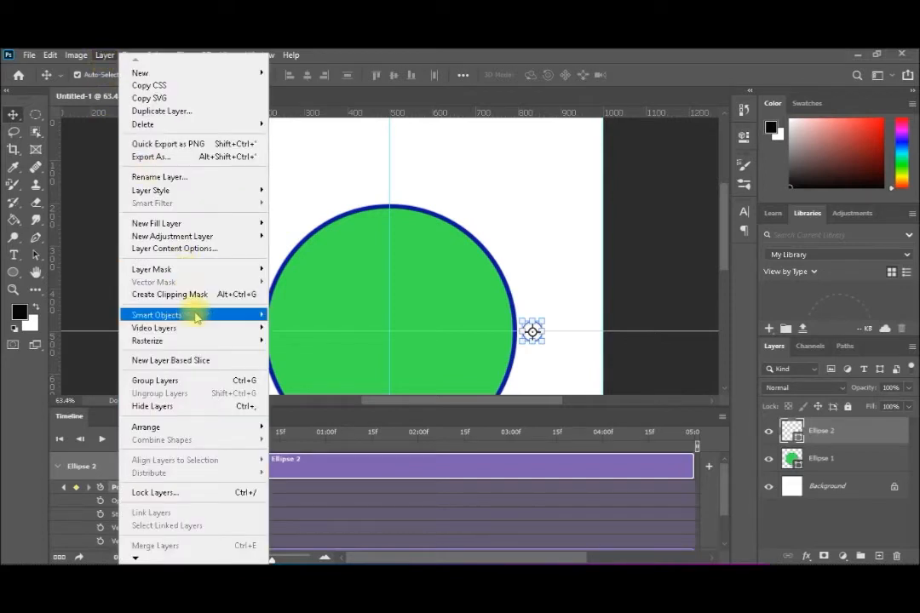
mouse_move(220, 313)
left_click(300, 316)
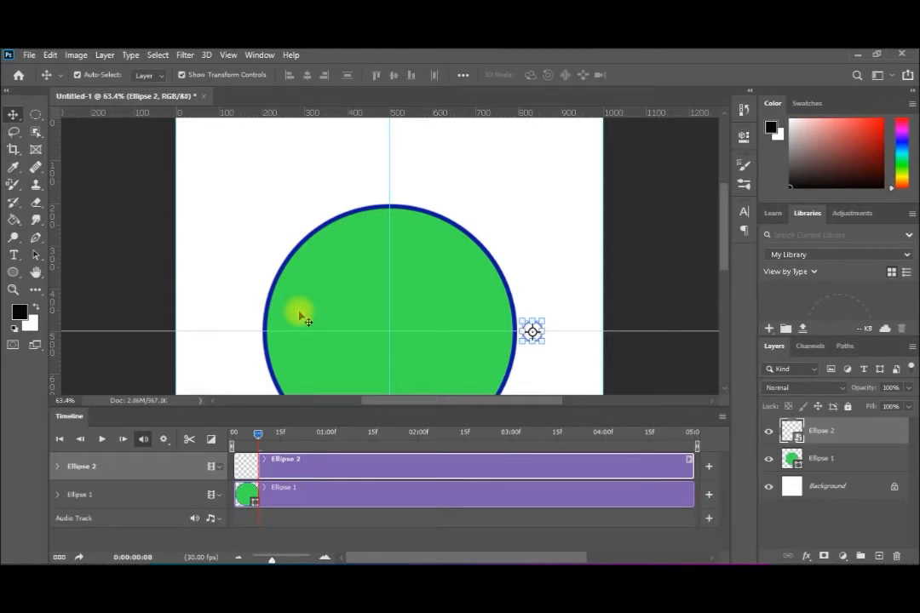
Expand the Ellipse 2 track and enable Transform keyframes at the start of the timeline
left_click(57, 467)
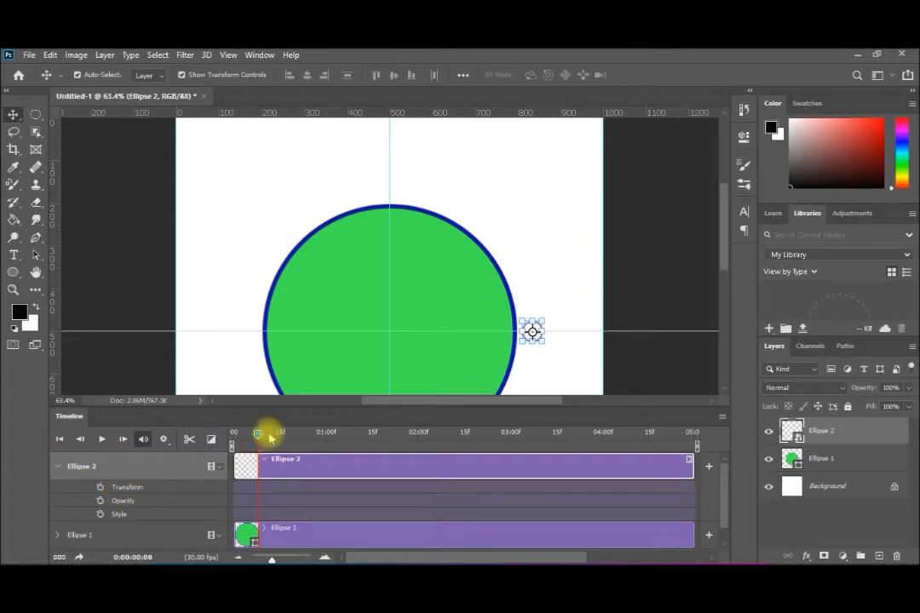
left_click_drag(258, 436, 235, 431)
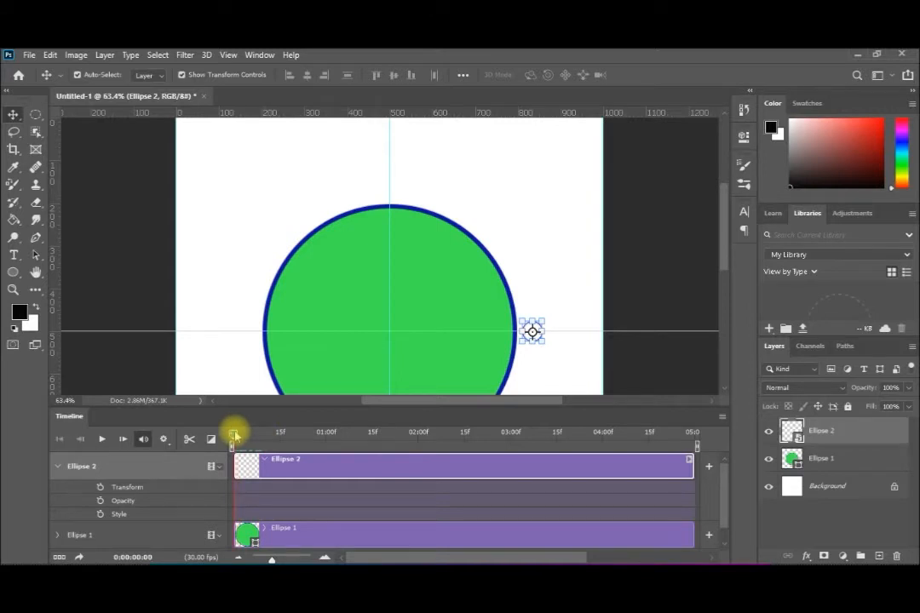
left_click(100, 488)
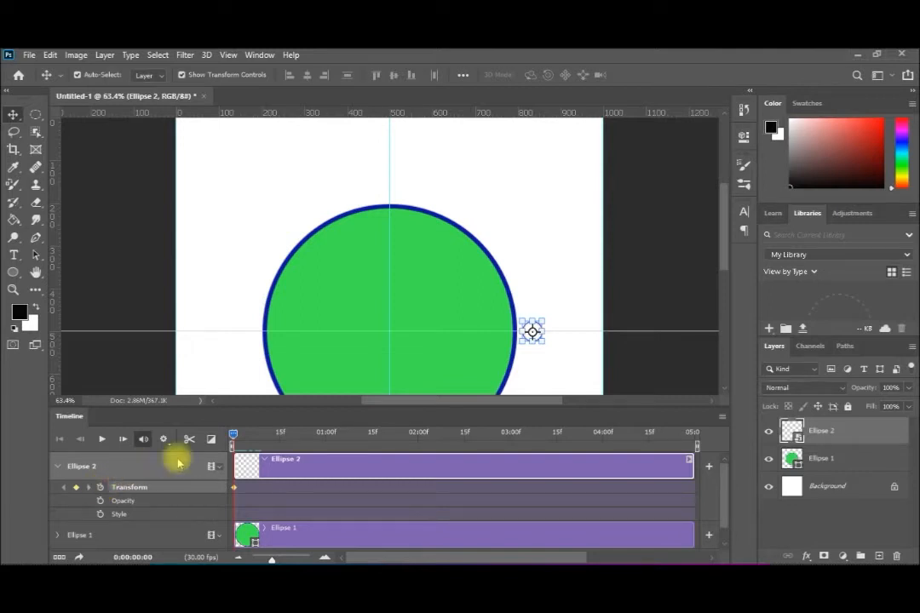
At 0:00:00:15, rotate the Ellipse 2 layer to 90° with Free Transform to set a Transform keyframe
left_click_drag(233, 437, 279, 436)
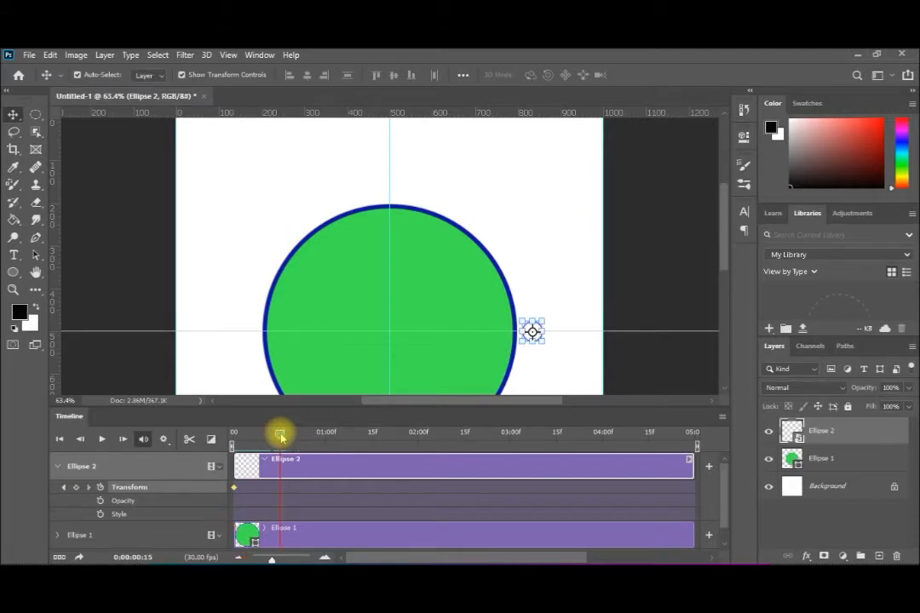
key("ctrl+t")
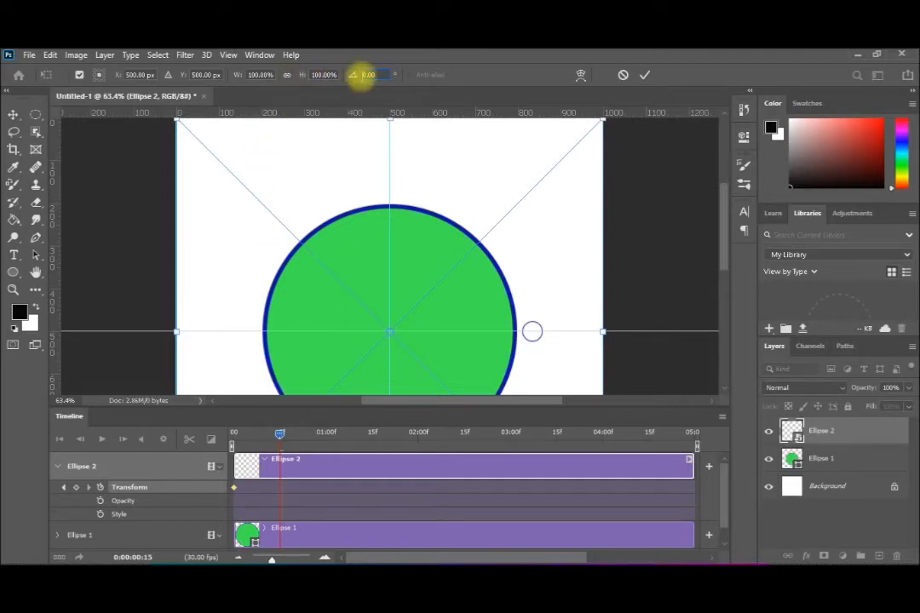
type("9")
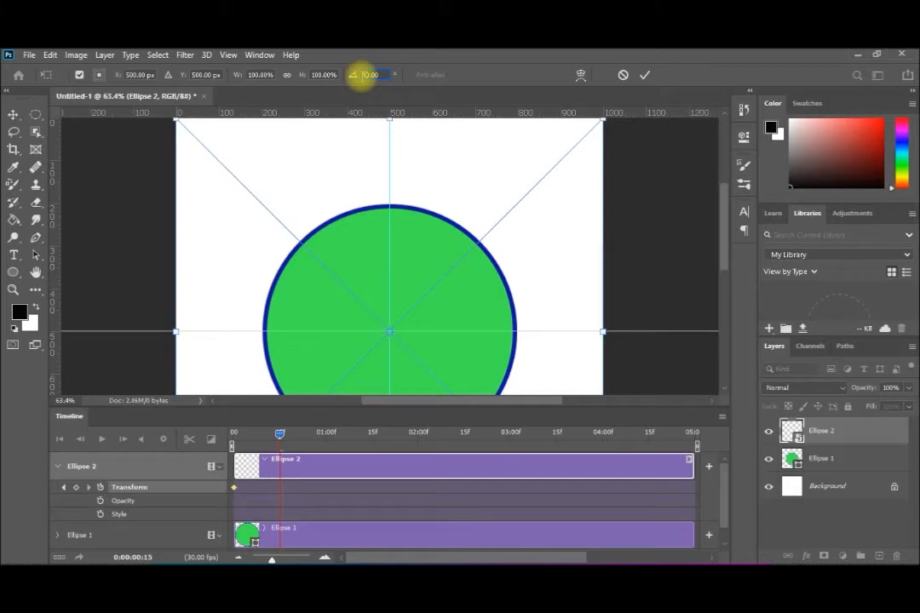
left_click_drag(727, 224, 730, 256)
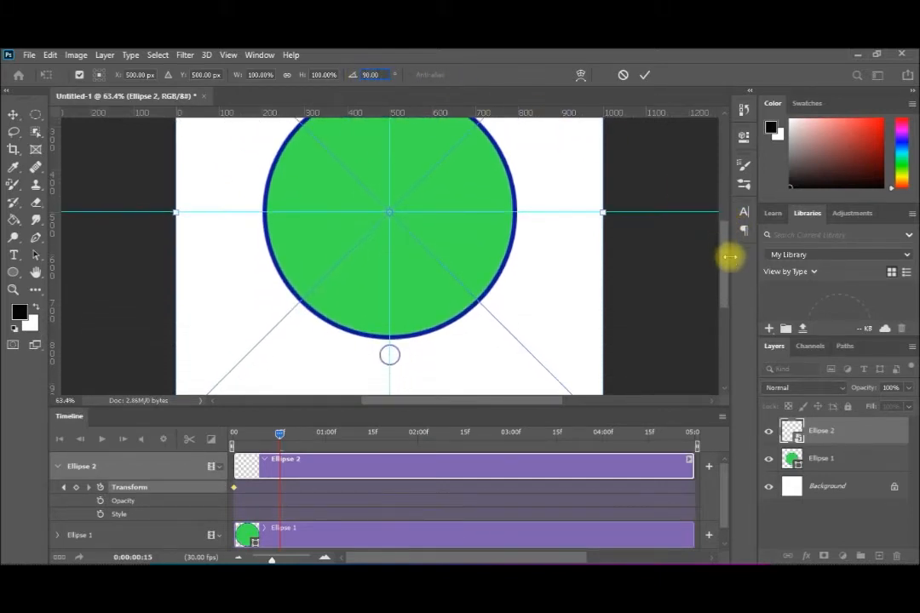
left_click(15, 114)
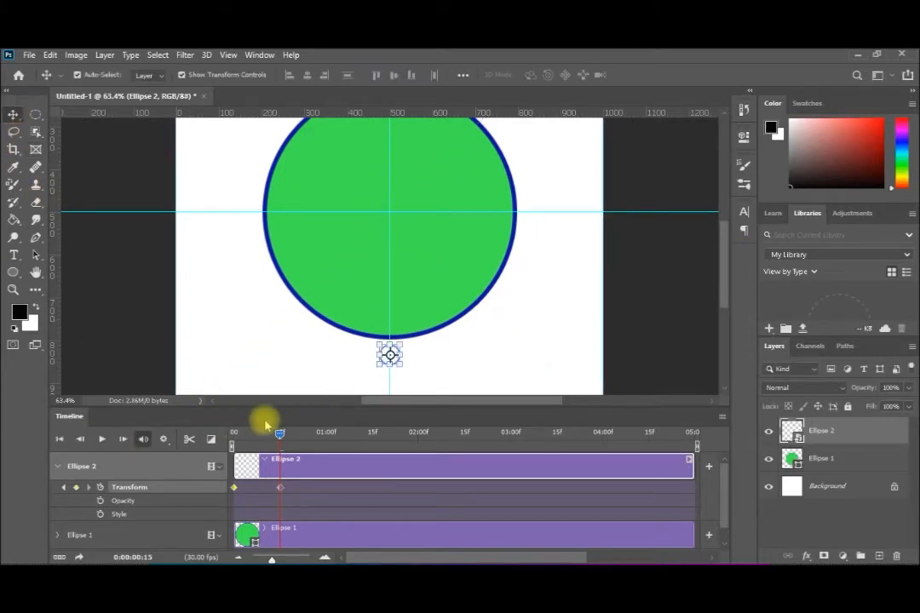
At 0:00:01:00, set the Ellipse 2 layer's rotation to 180° with Free Transform
left_click_drag(279, 434, 328, 433)
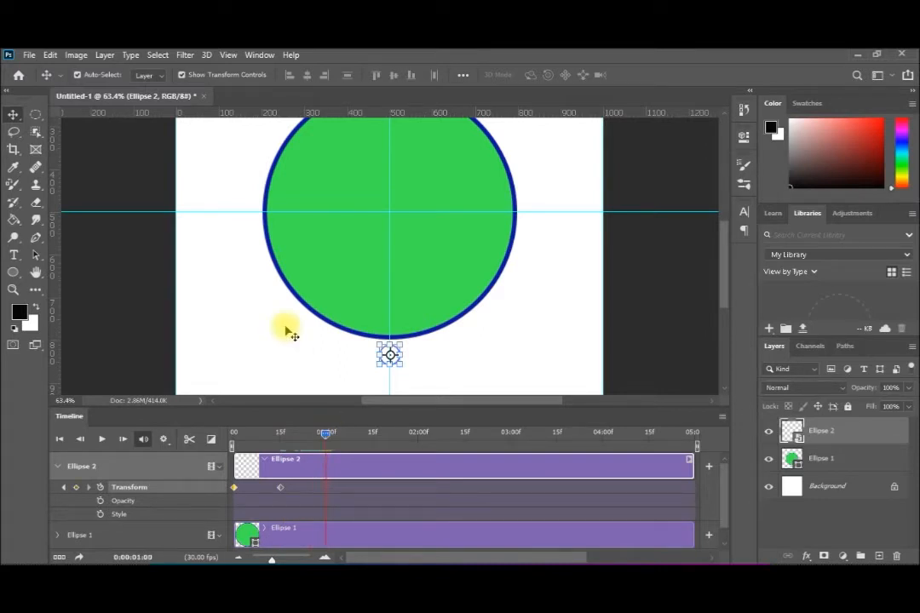
key("ctrl+t")
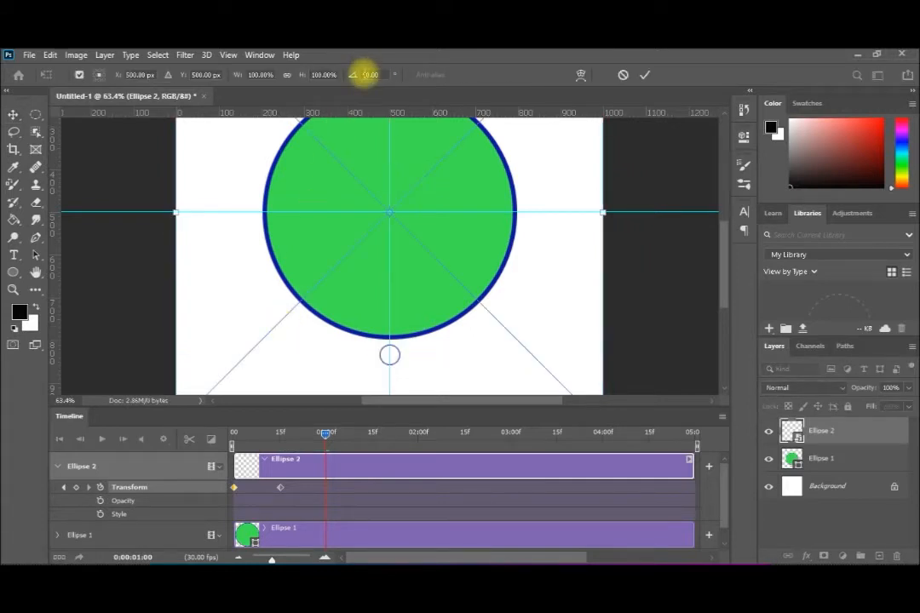
key("Right")
key("BackSpace")
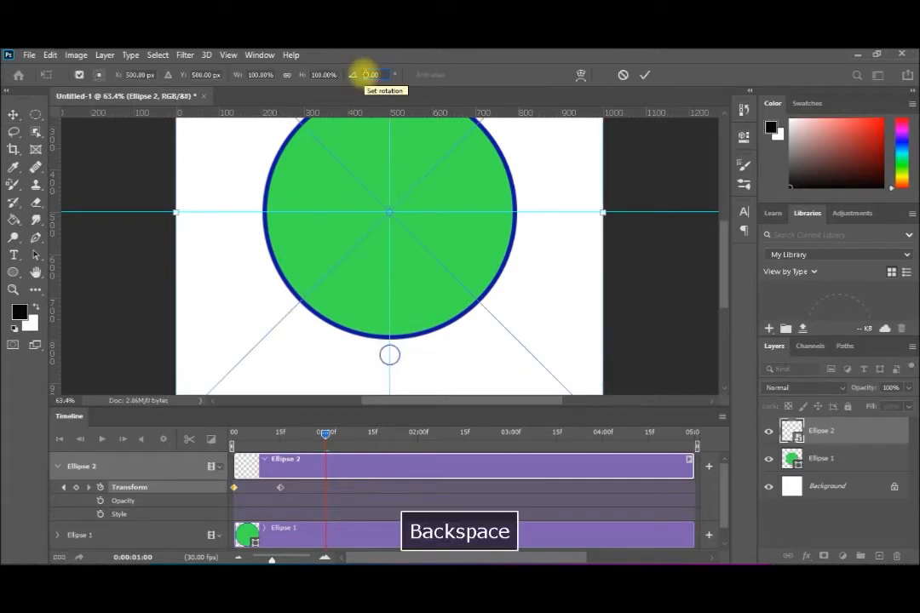
type("18")
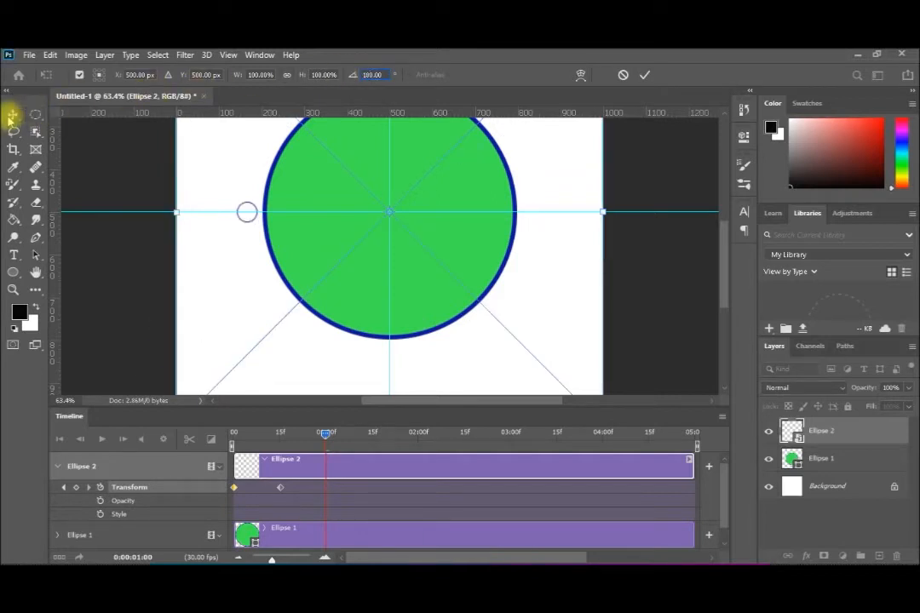
key("Return")
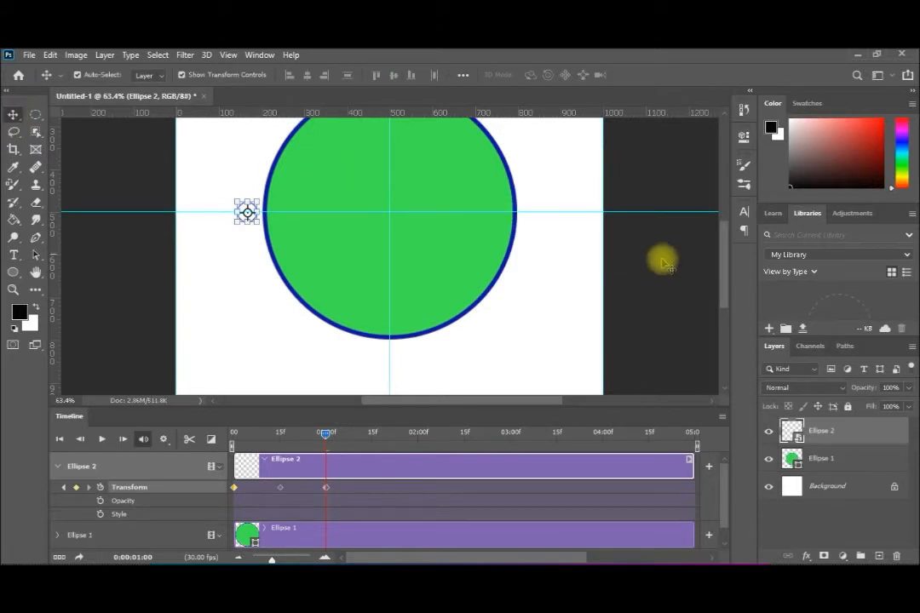
At 0:00:01:15, set the rotation to 90° in Free Transform so the small circle sits directly above the large one
left_click_drag(726, 291, 727, 253)
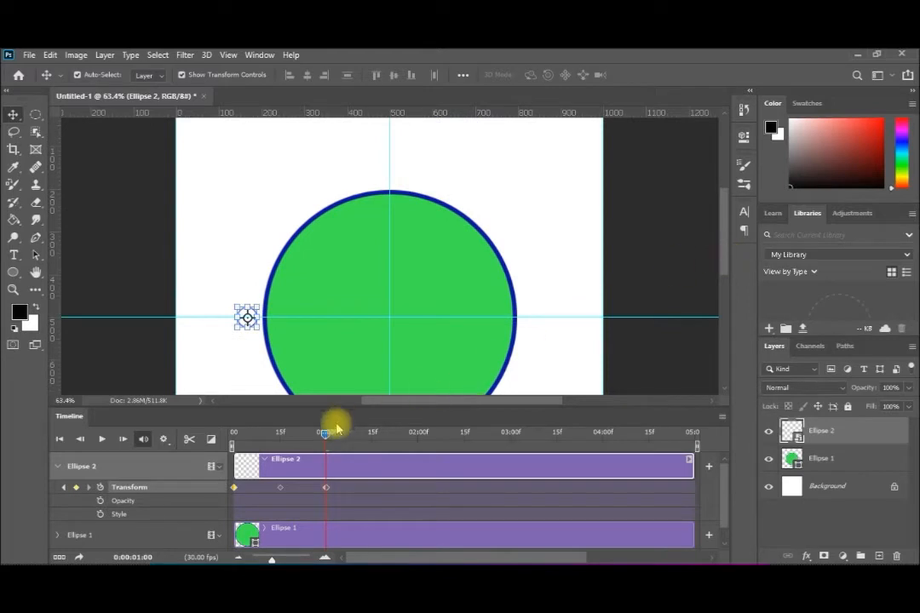
left_click_drag(326, 437, 372, 435)
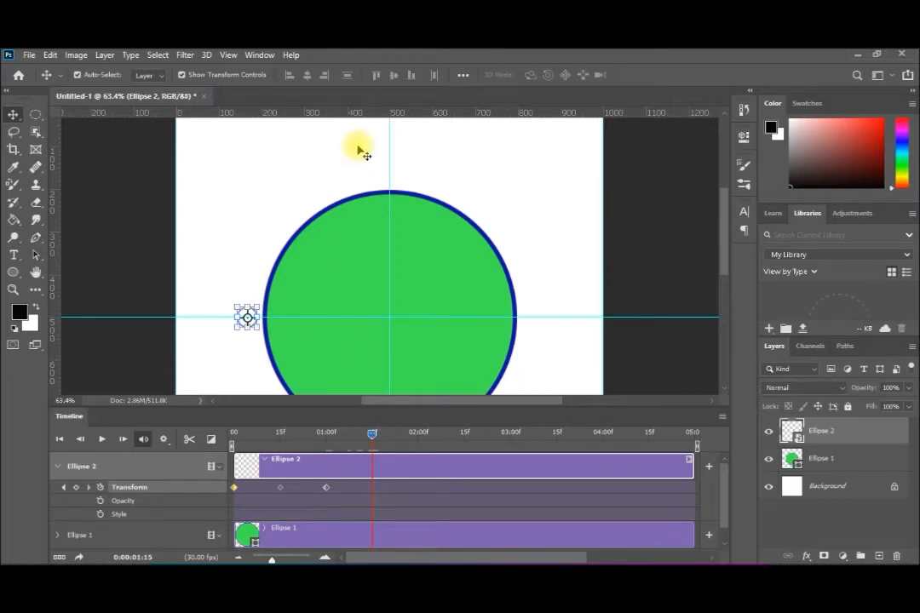
key("ctrl+t")
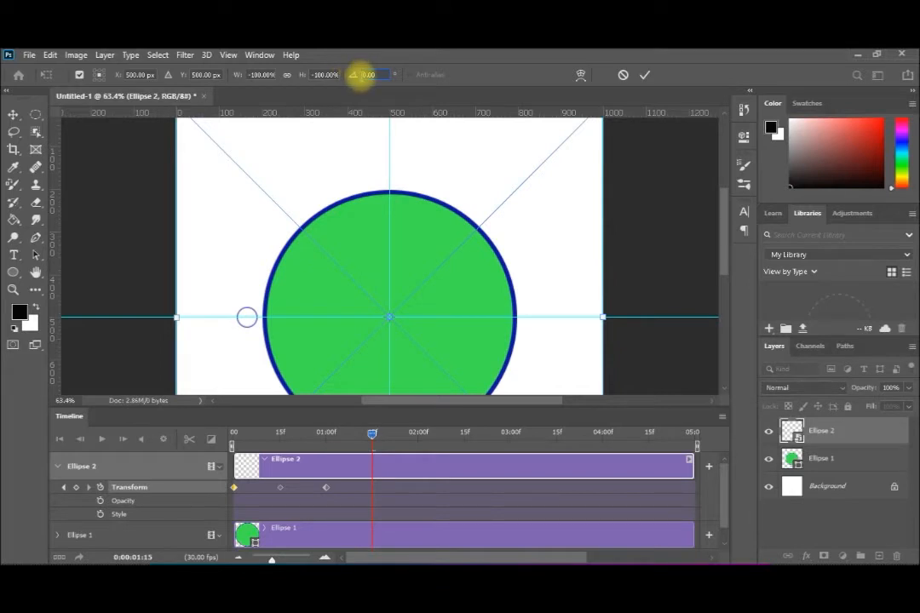
type("9")
key("Return")
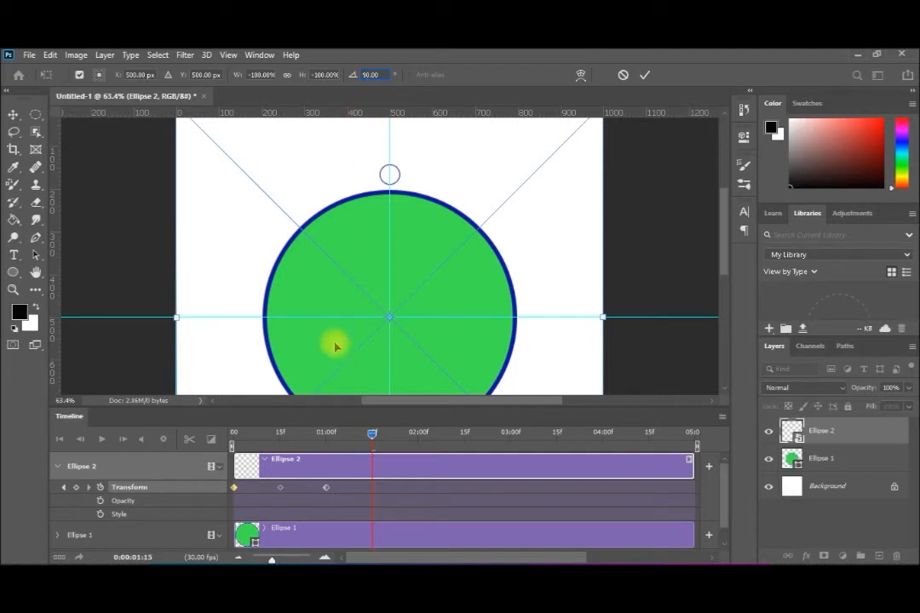
left_click(14, 116)
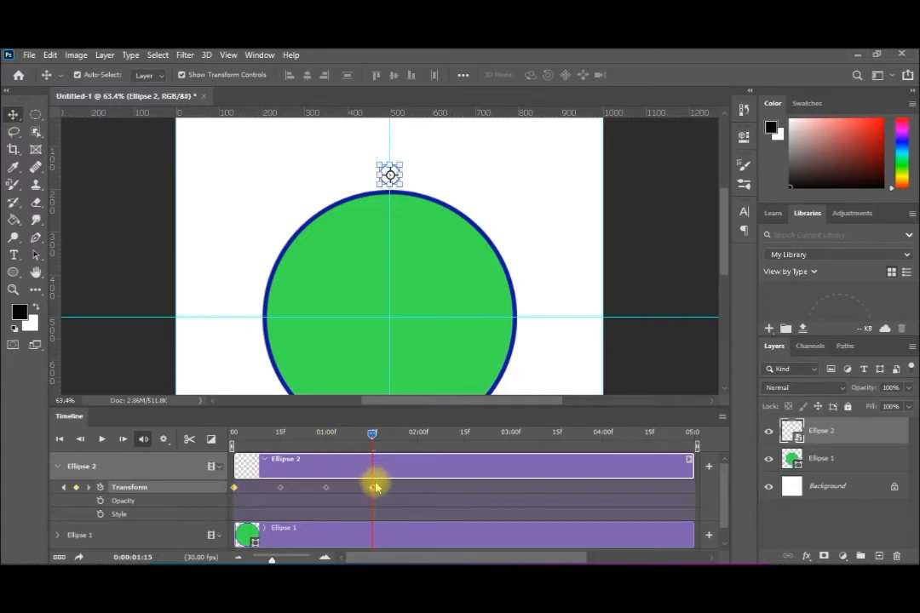
At 0:00:02:00, set the Ellipse 2 rotation to 0° with Free Transform to complete the orbit
left_click_drag(373, 436, 418, 433)
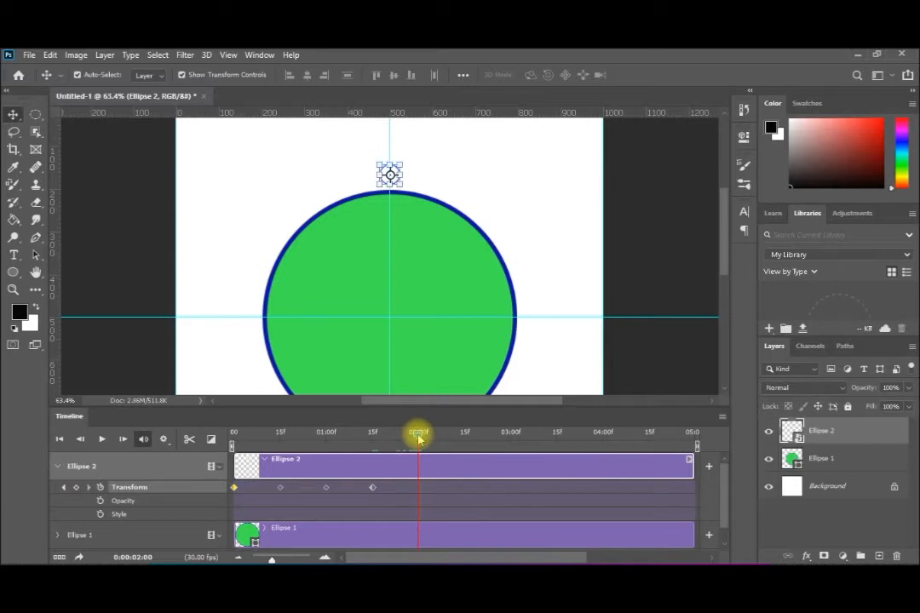
key("ctrl+t")
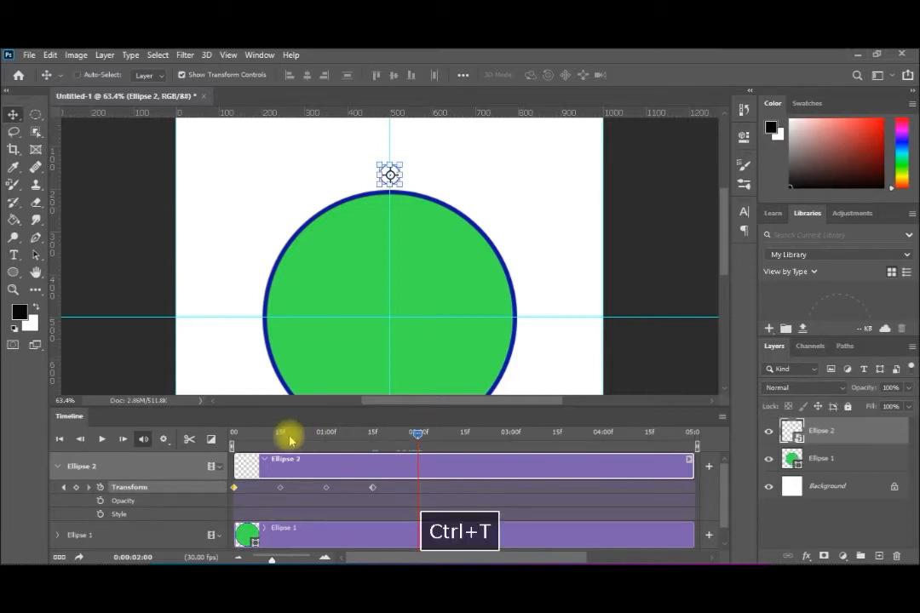
left_click(372, 75)
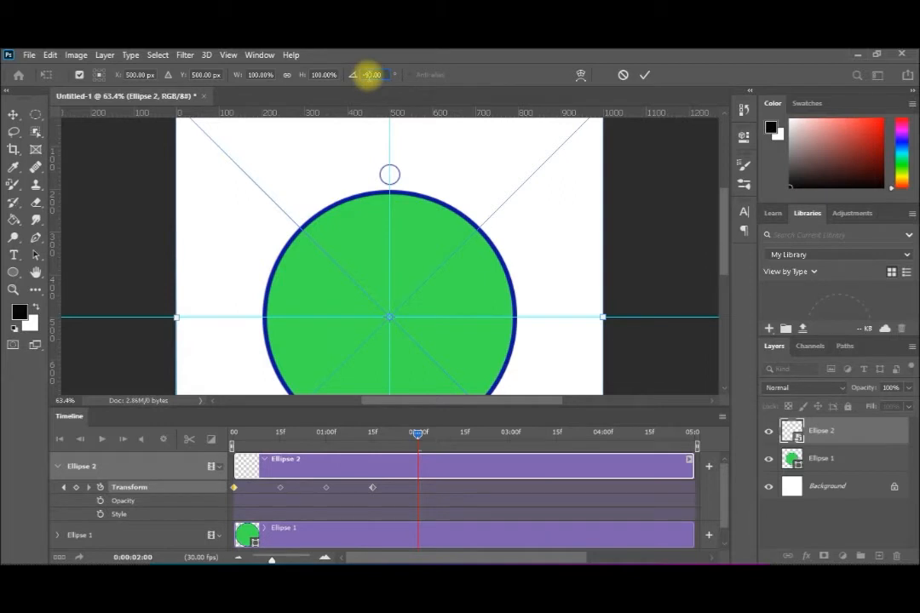
key("BackSpace")
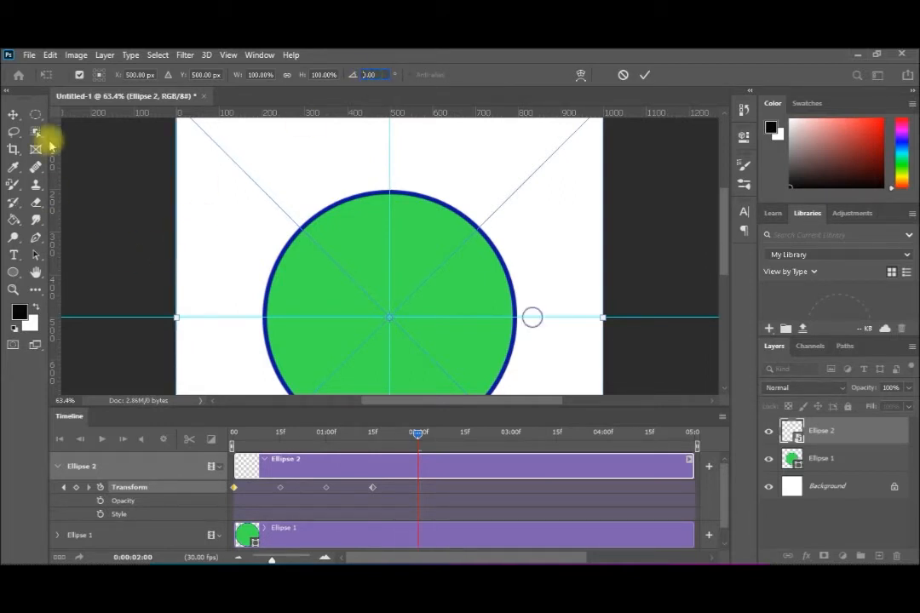
left_click(13, 113)
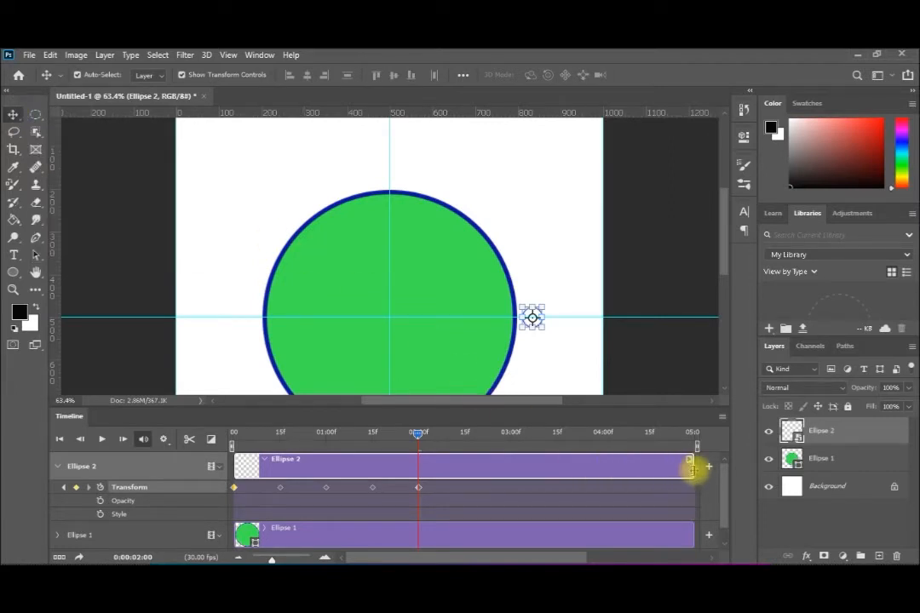
Trim the Ellipse 2 and Ellipse 1 clips so both end just after the two-second keyframe
left_click_drag(693, 469, 417, 483)
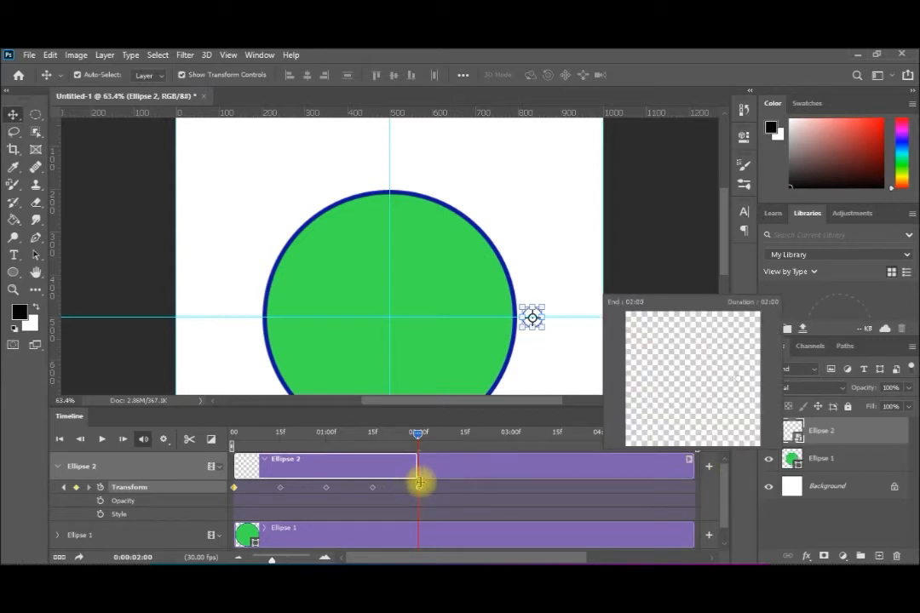
left_click_drag(421, 483, 425, 474)
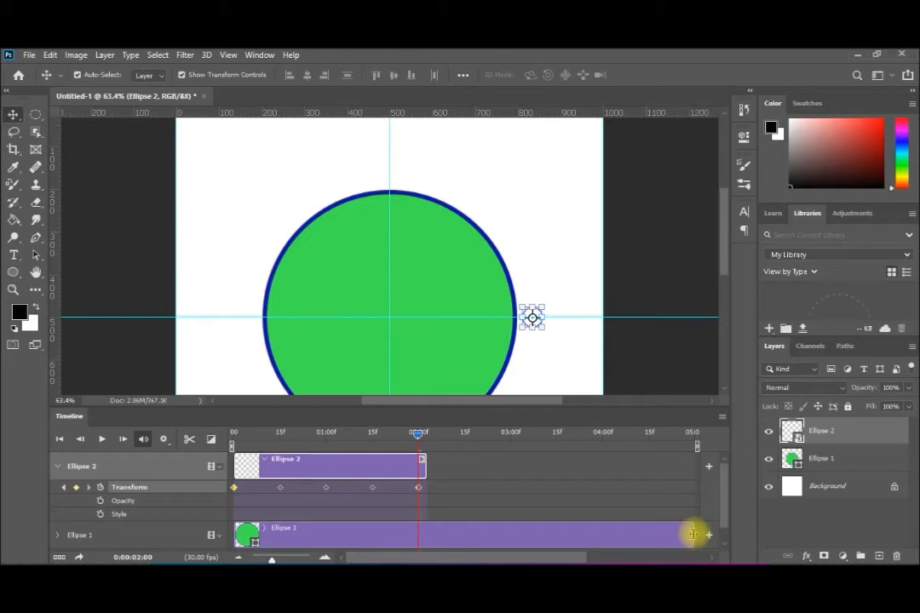
left_click_drag(693, 534, 435, 548)
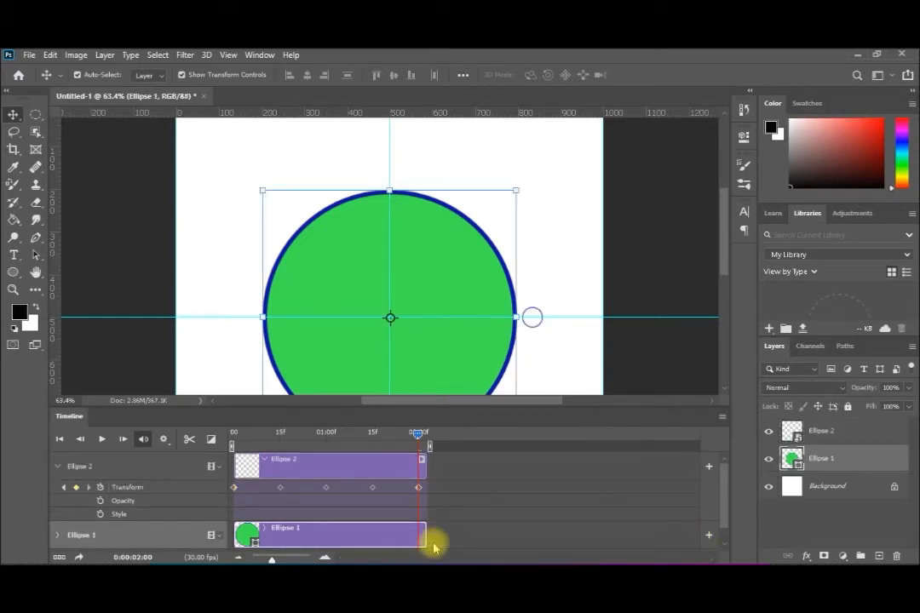
Play the orbit animation with the whole canvas fitted on screen, and stop the playback
left_click(109, 443)
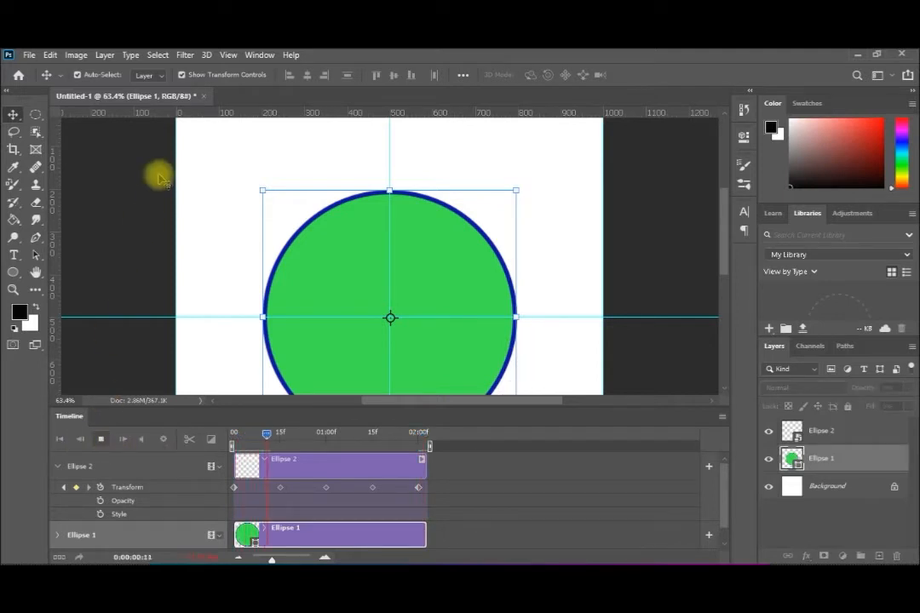
left_click(228, 54)
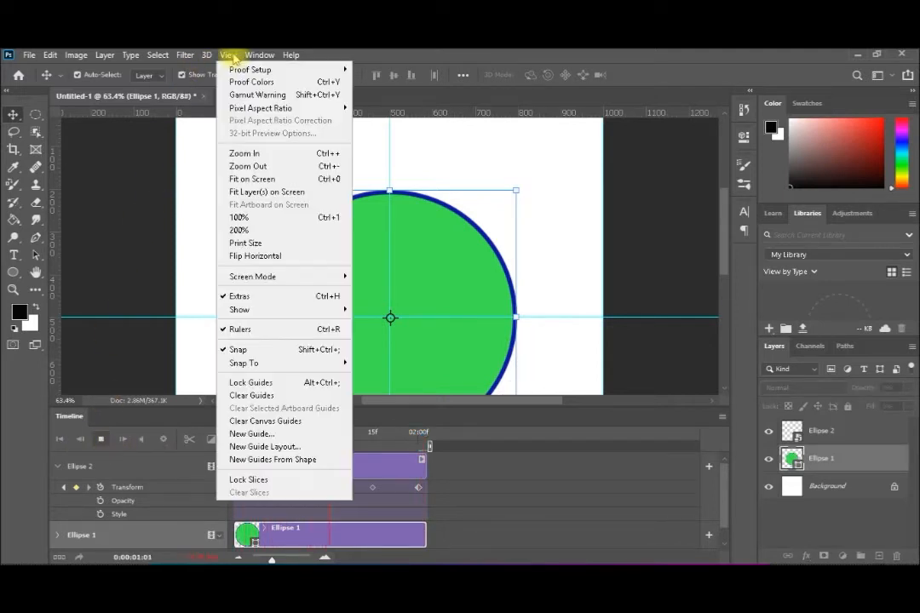
left_click(275, 181)
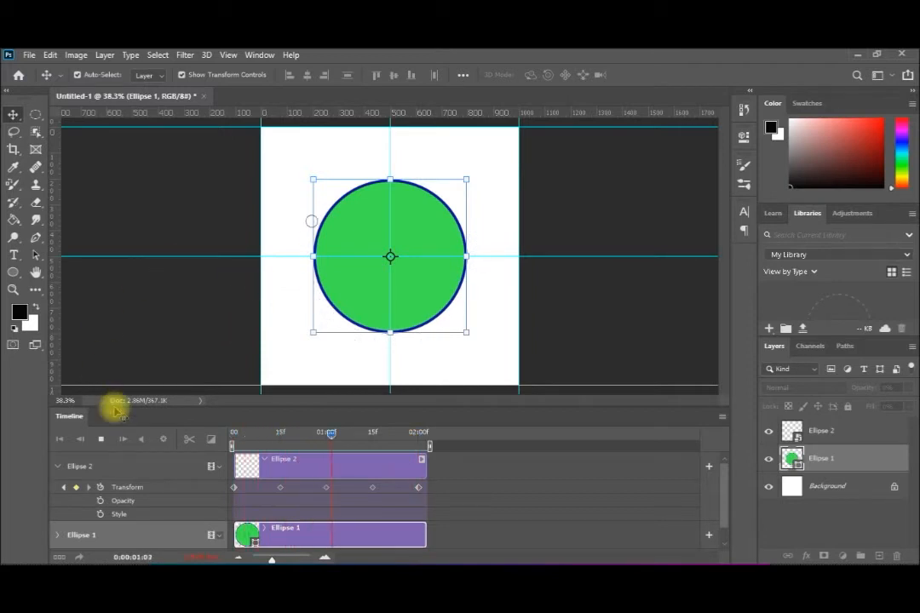
left_click(101, 438)
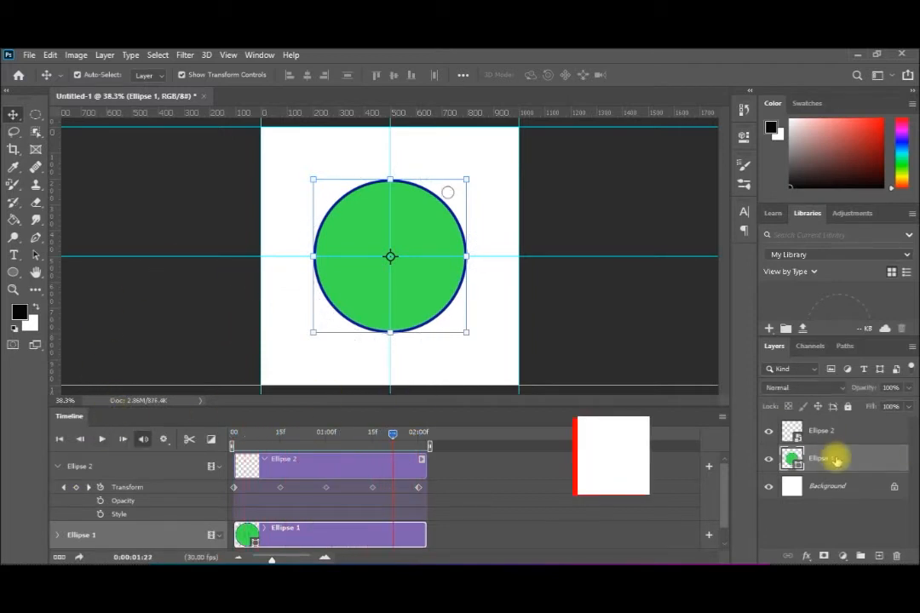
Scale the large green circle on the Ellipse 1 layer to 90% width and 90% height
left_click_drag(468, 180, 463, 186)
left_click(247, 75)
key("BackSpace")
type("0")
left_click(257, 74)
key("BackSpace")
left_click(310, 74)
type("90")
key("Delete")
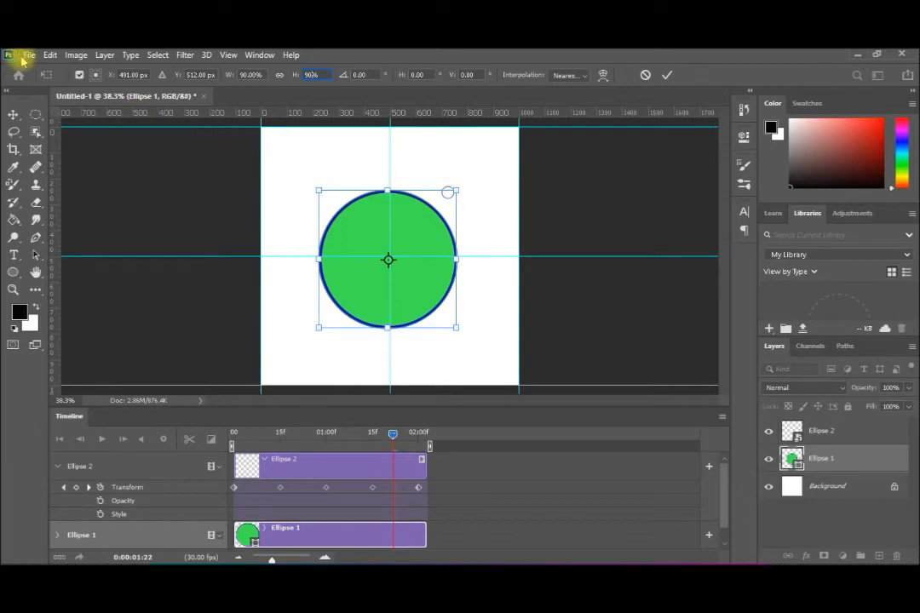
key("Return")
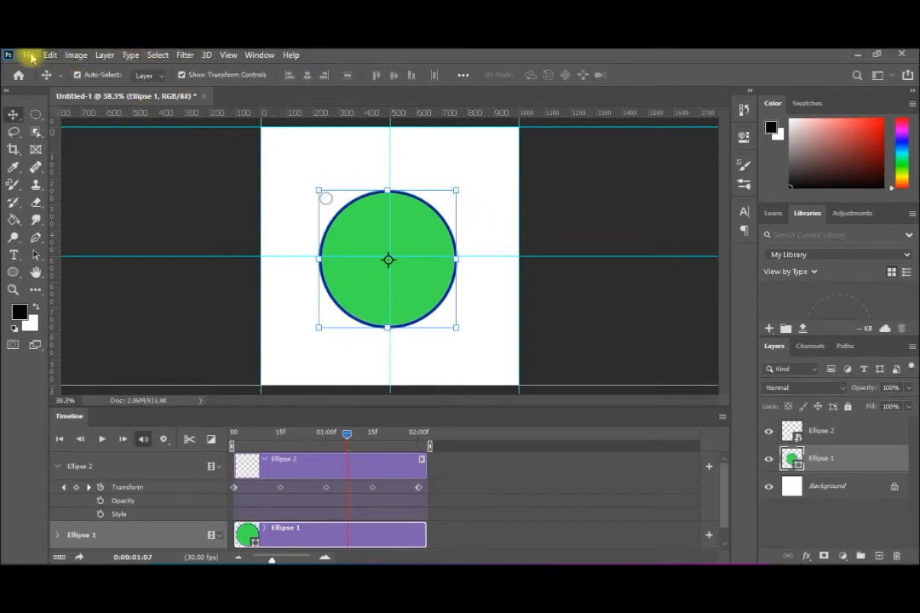
Create a new layer named earth above Ellipse 1 and fit its clip to the same time span as Ellipse 2
left_click(103, 56)
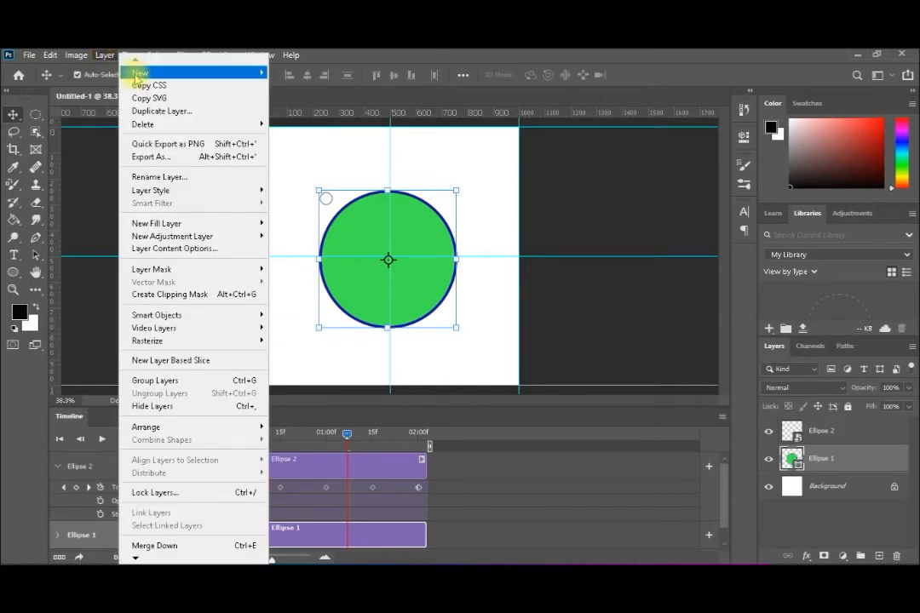
mouse_move(158, 75)
left_click(287, 73)
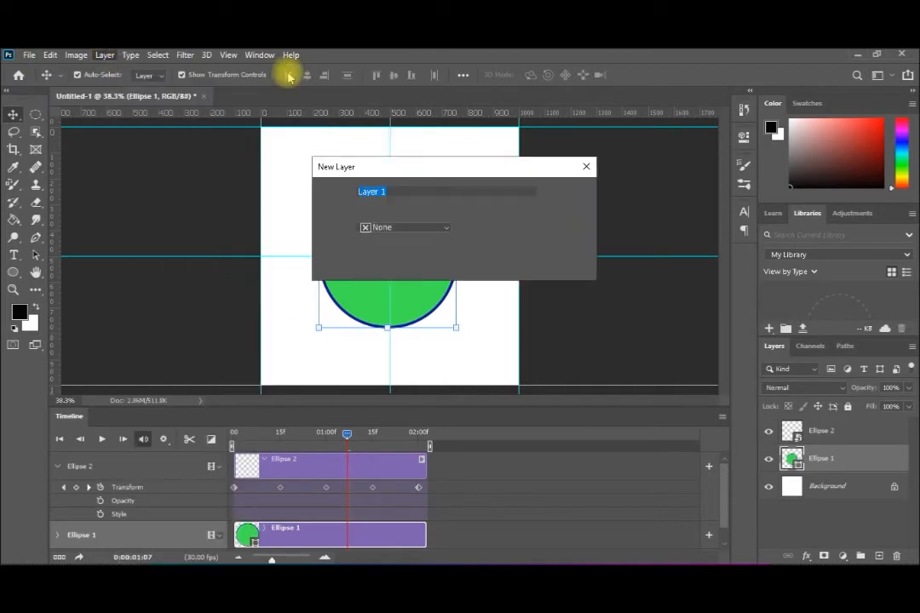
key("BackSpace")
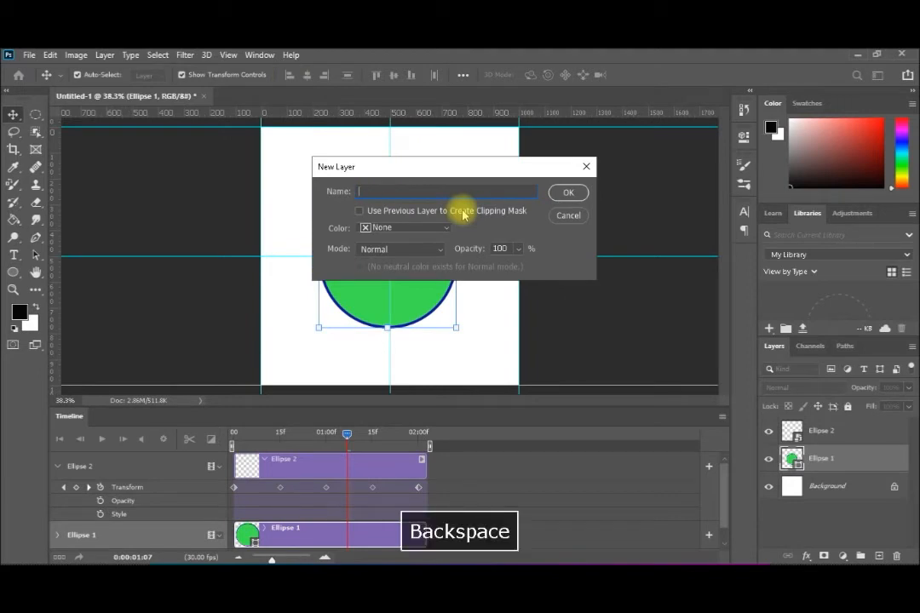
type("earth")
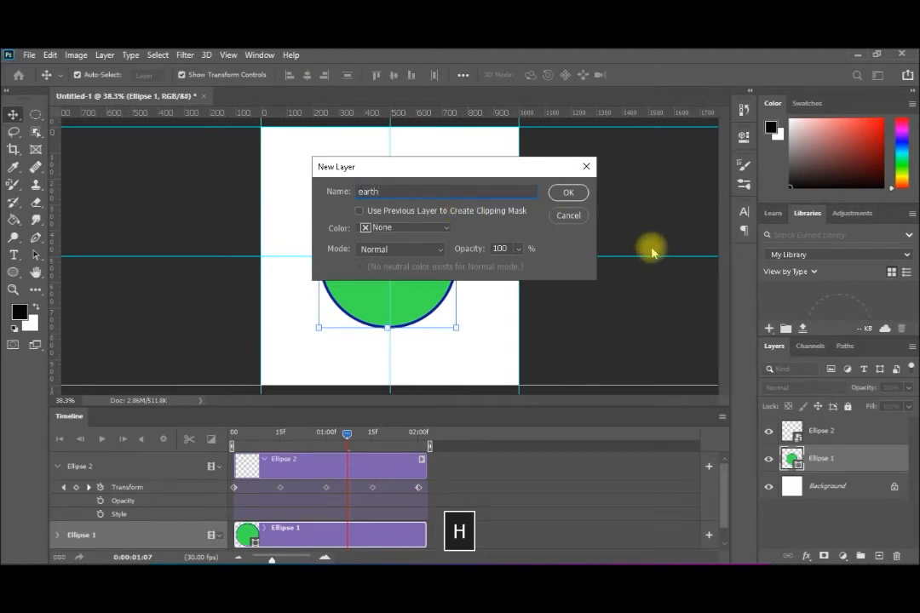
left_click(564, 193)
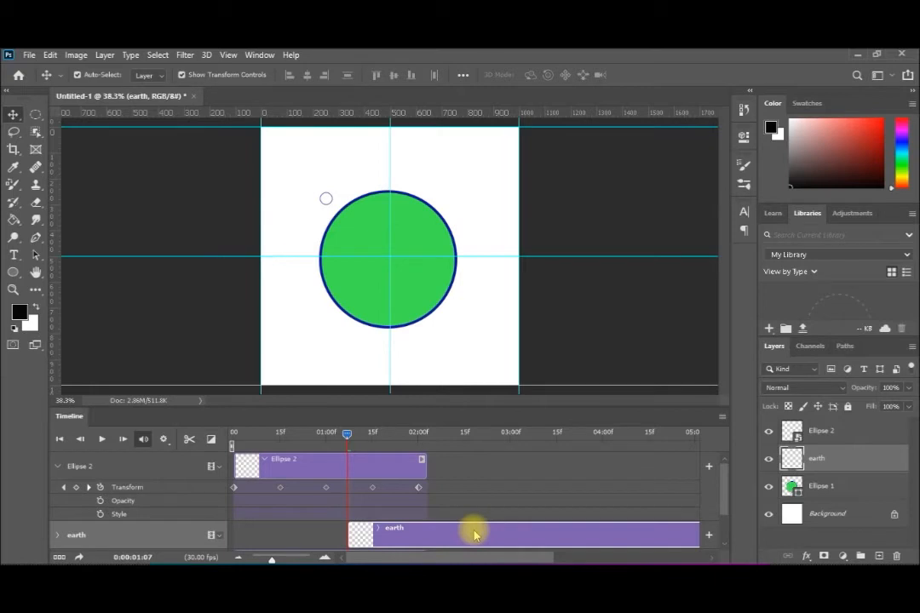
left_click_drag(473, 534, 362, 530)
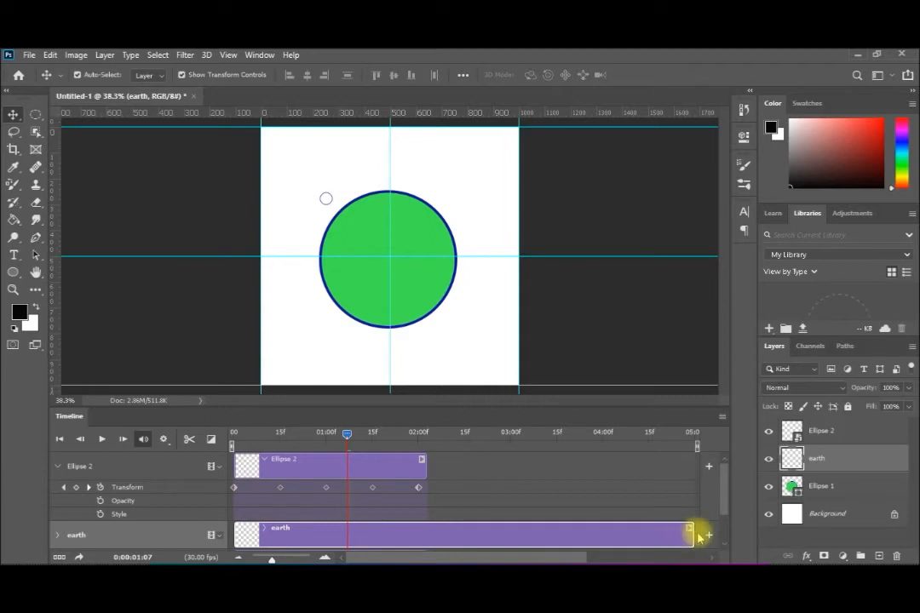
left_click_drag(692, 533, 431, 537)
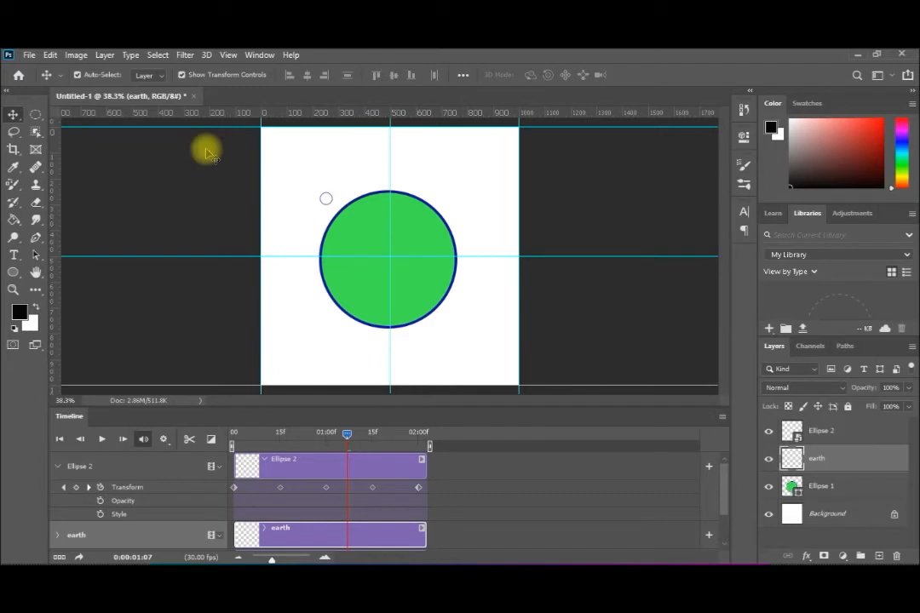
Place the image earth.png from the example 17 folder as an embedded object on the earth layer
left_click(29, 55)
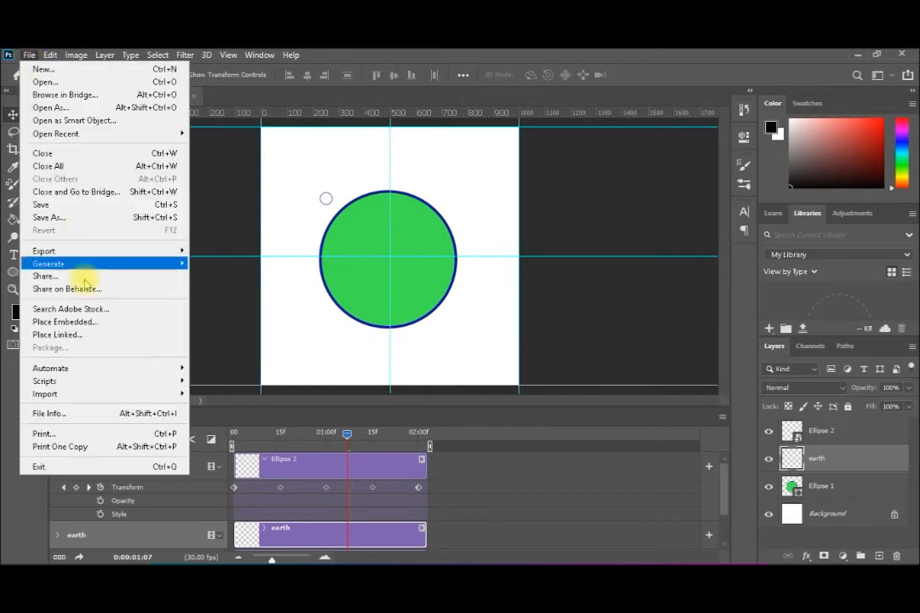
left_click(90, 327)
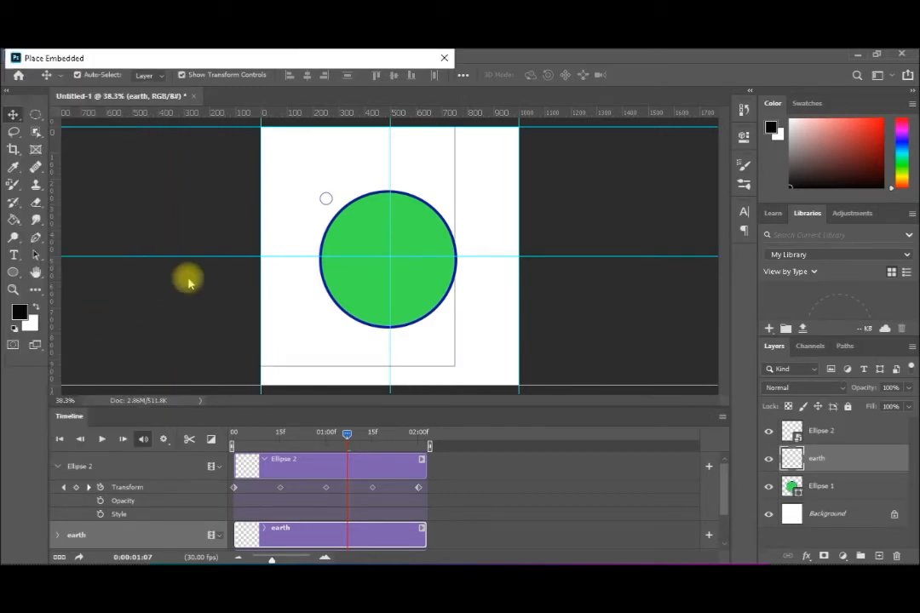
left_click(215, 227)
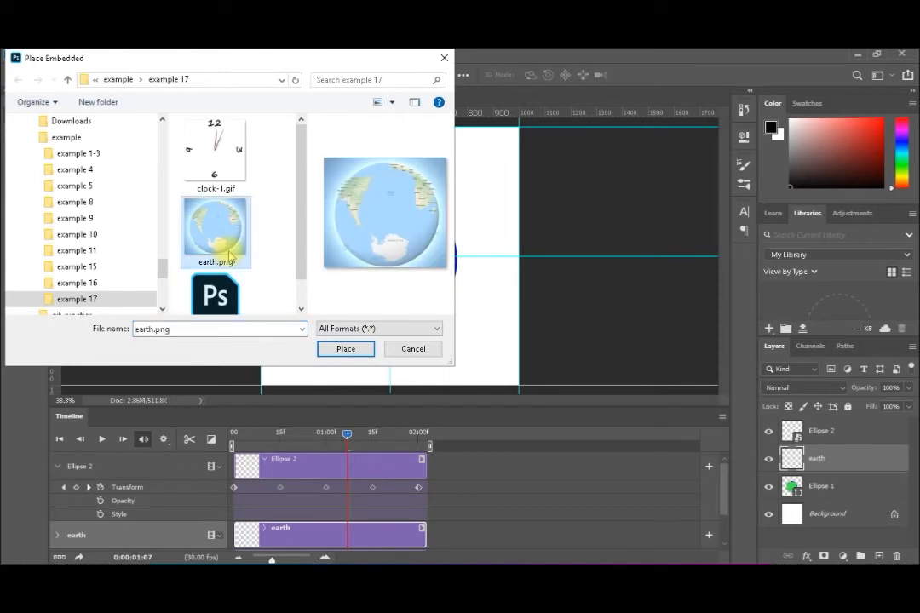
left_click(346, 349)
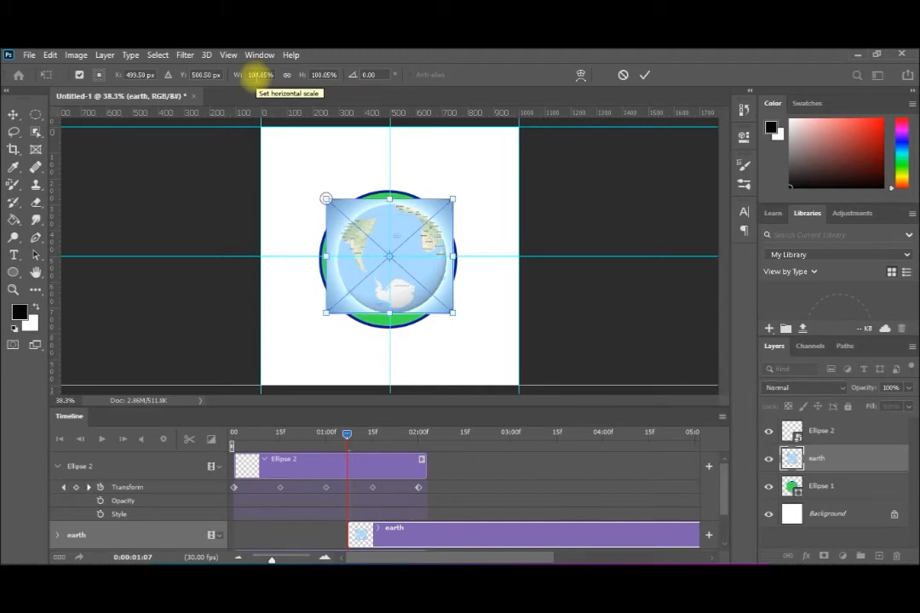
Draw a circular selection about 396 px wide over the globe, centred on the intersection of the guides
left_click(35, 115)
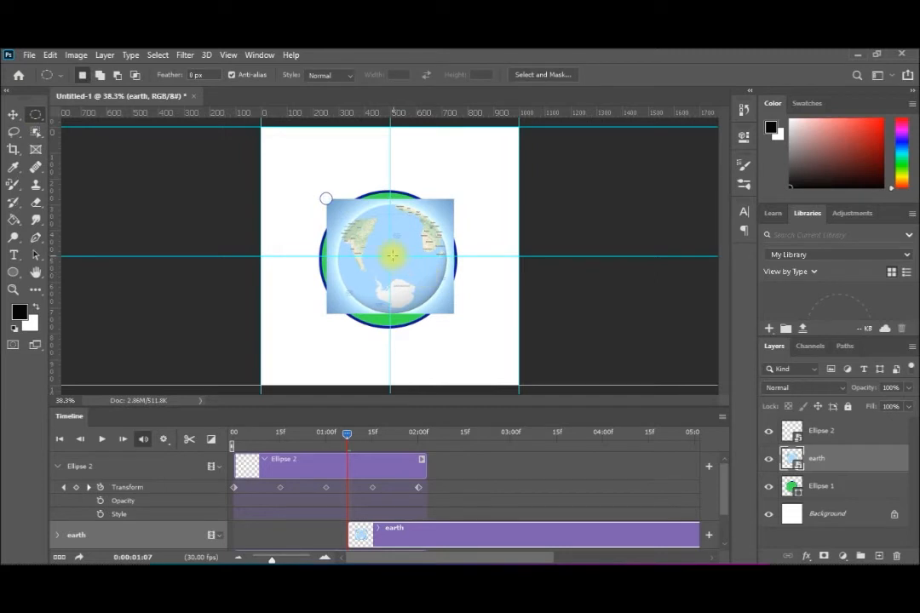
left_click_drag(389, 254, 269, 151)
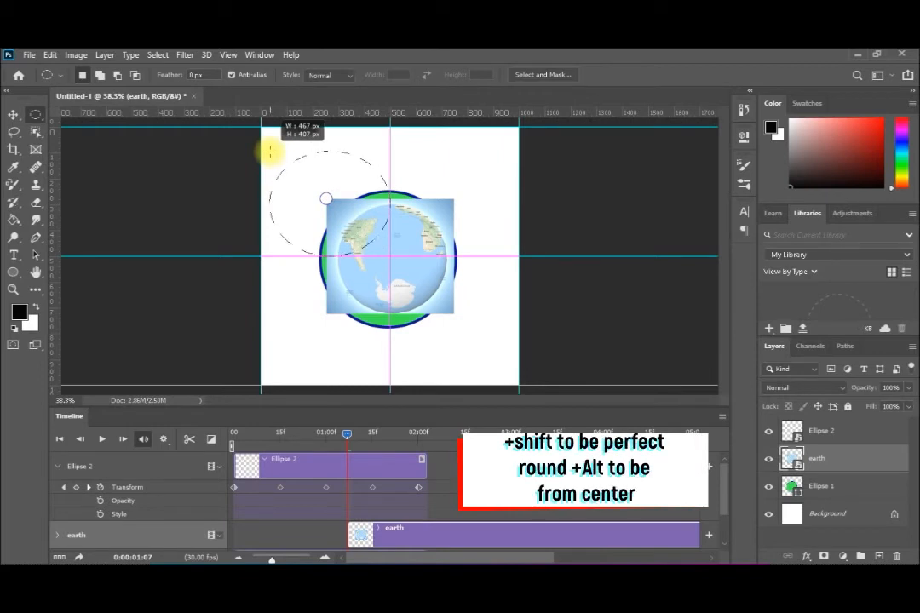
key("shift")
left_click_drag(269, 152, 327, 199)
key("alt")
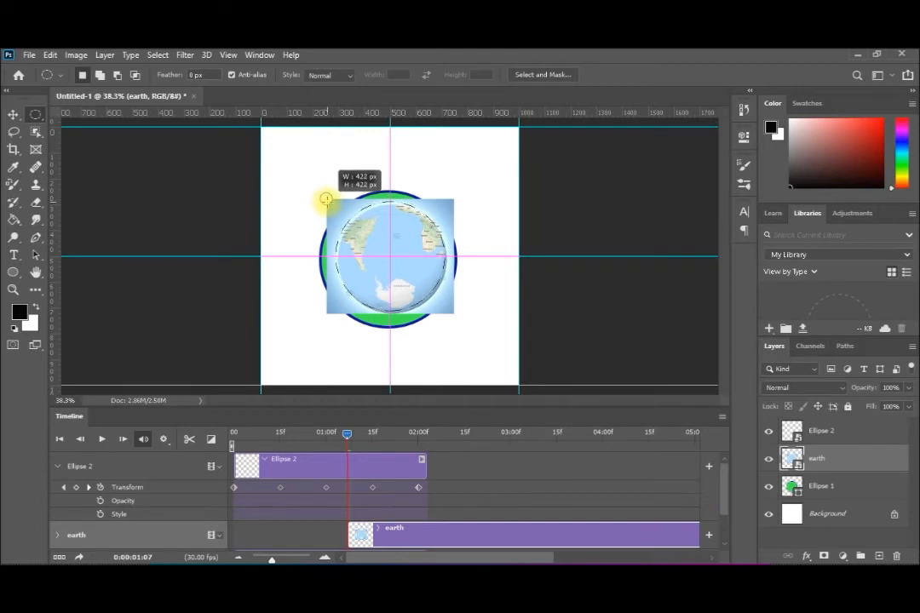
left_click_drag(325, 200, 326, 200)
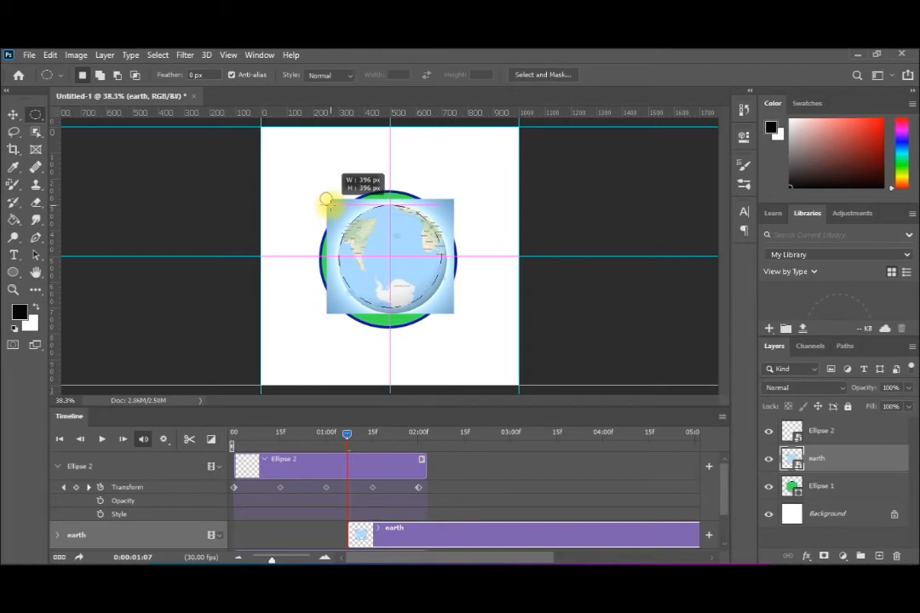
left_click_drag(326, 199, 326, 200)
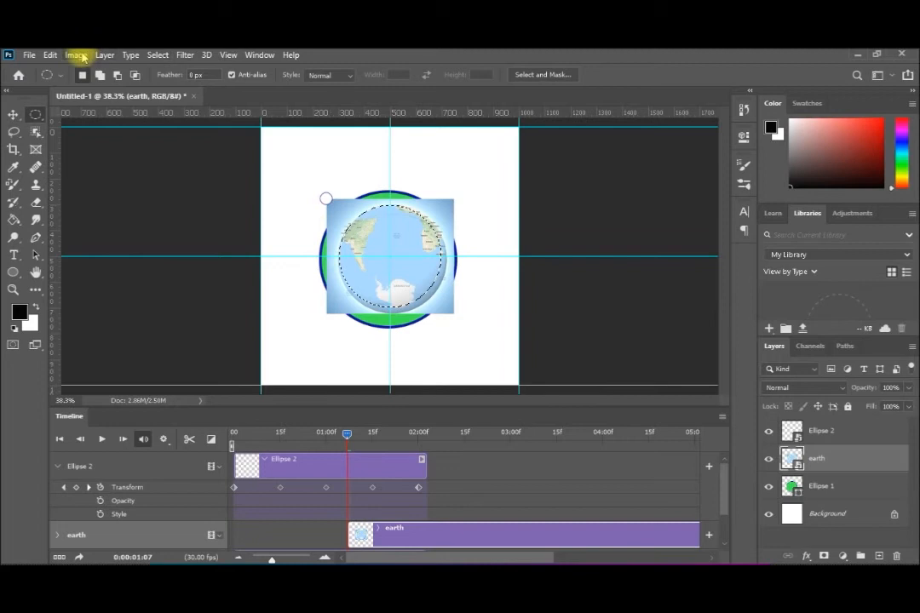
Invert the circular selection and, with the earth layer rasterized, delete the image area surrounding the globe
left_click(157, 55)
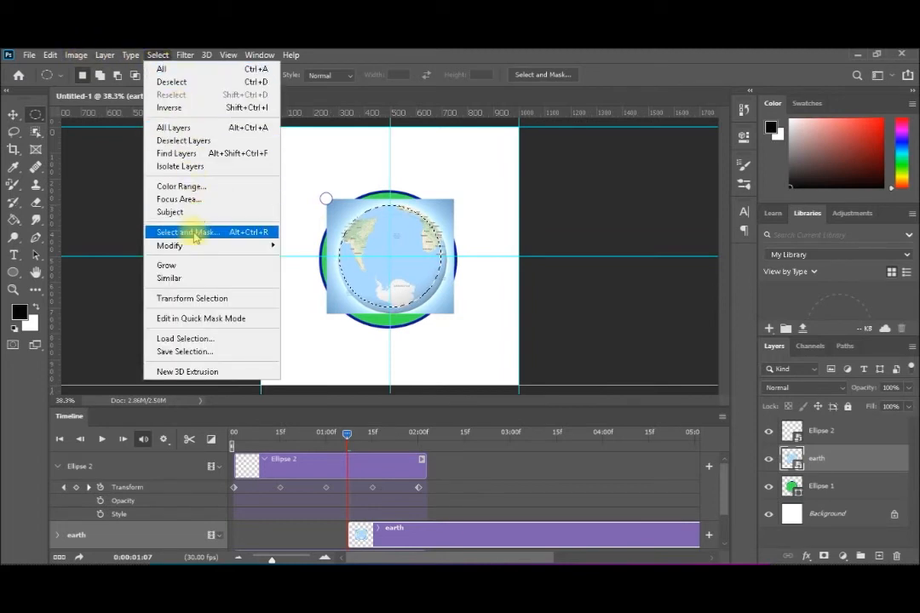
left_click(204, 108)
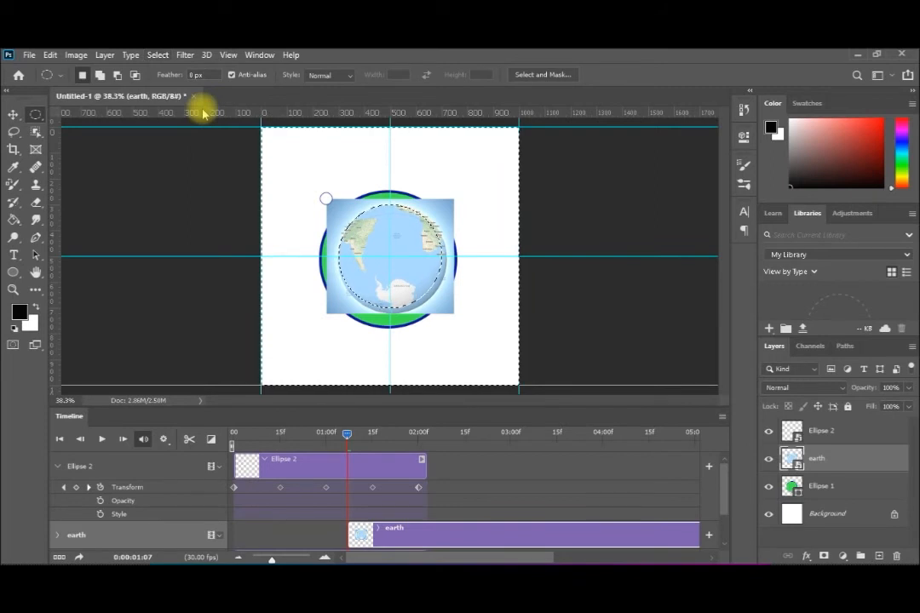
left_click(104, 56)
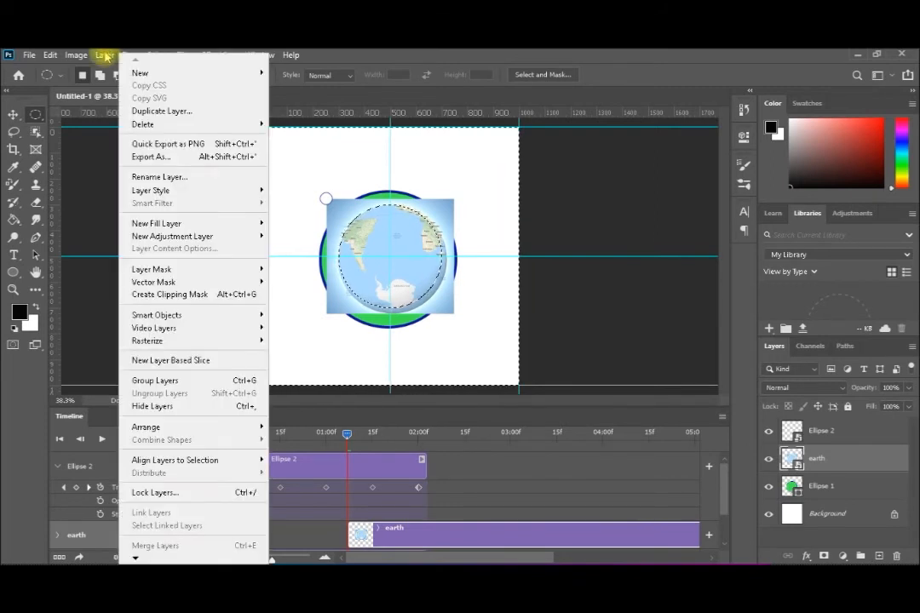
mouse_move(189, 341)
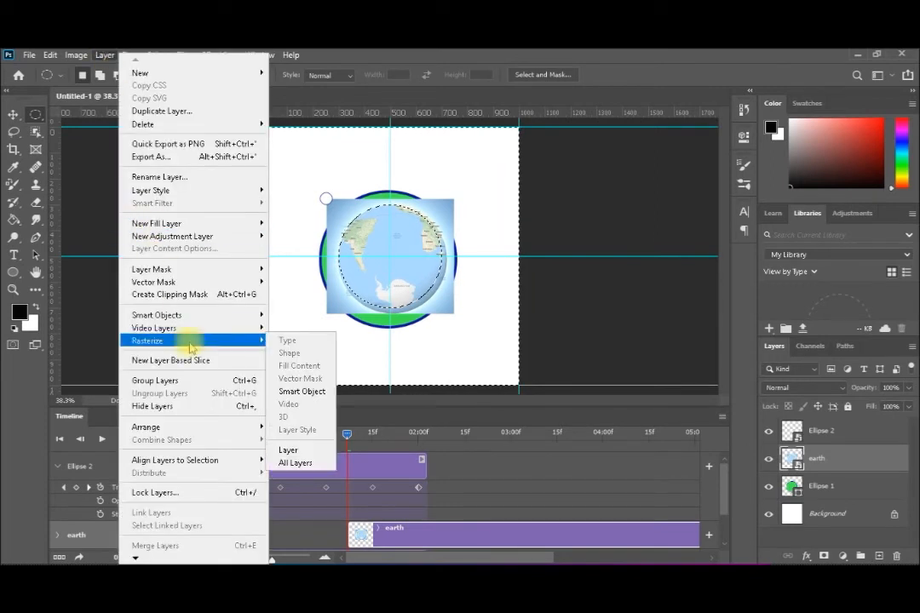
left_click(291, 451)
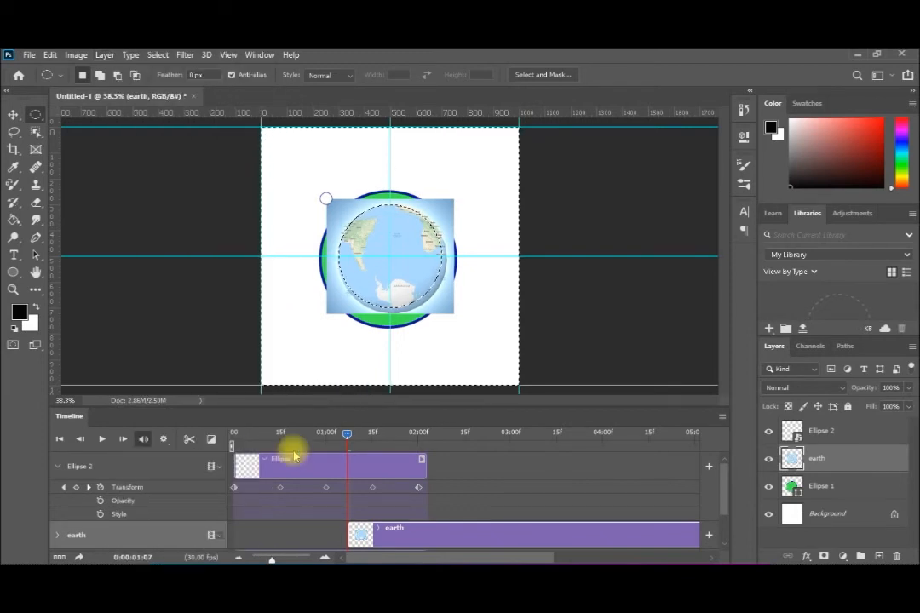
key("Delete")
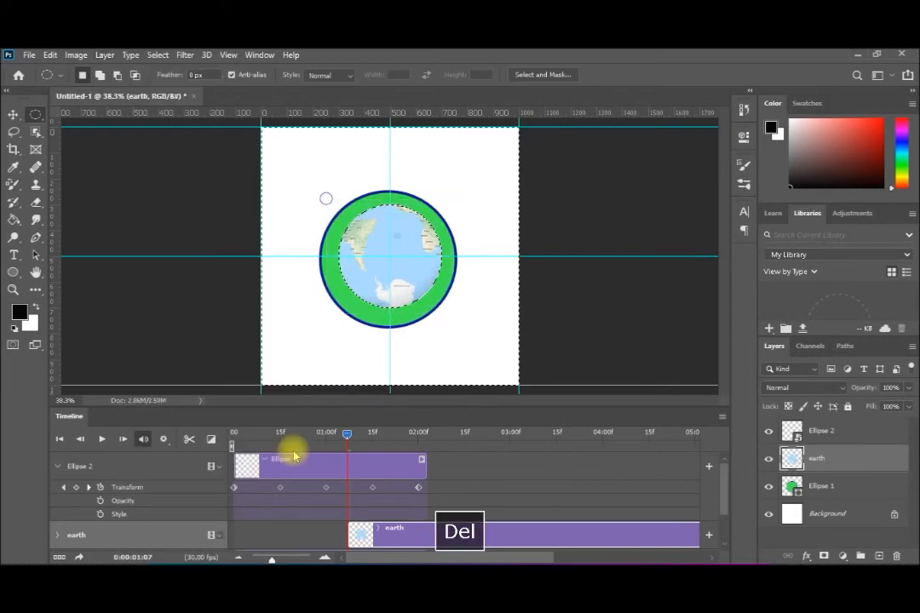
Hide the green Ellipse 1 layer and clear the selection around the globe
left_click(770, 487)
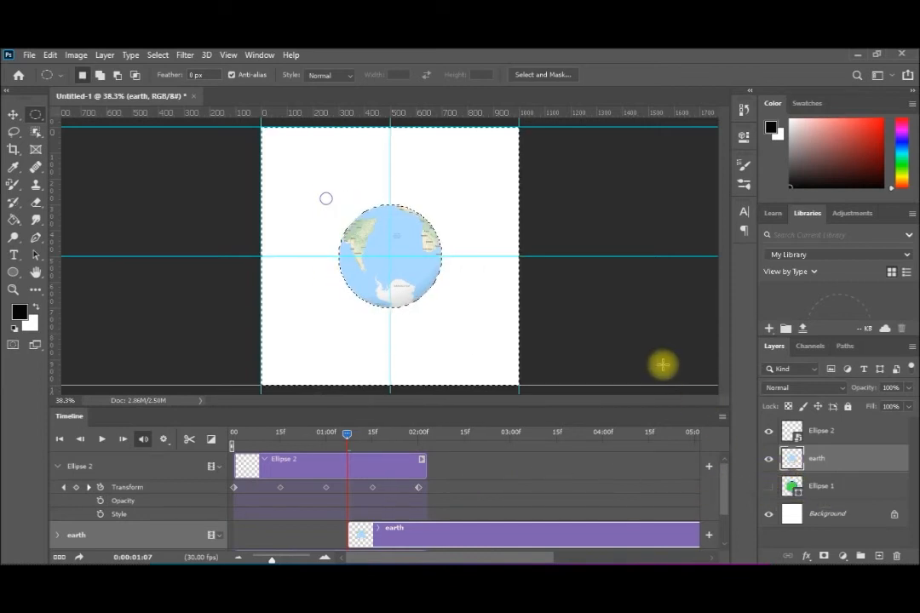
key("ctrl+d")
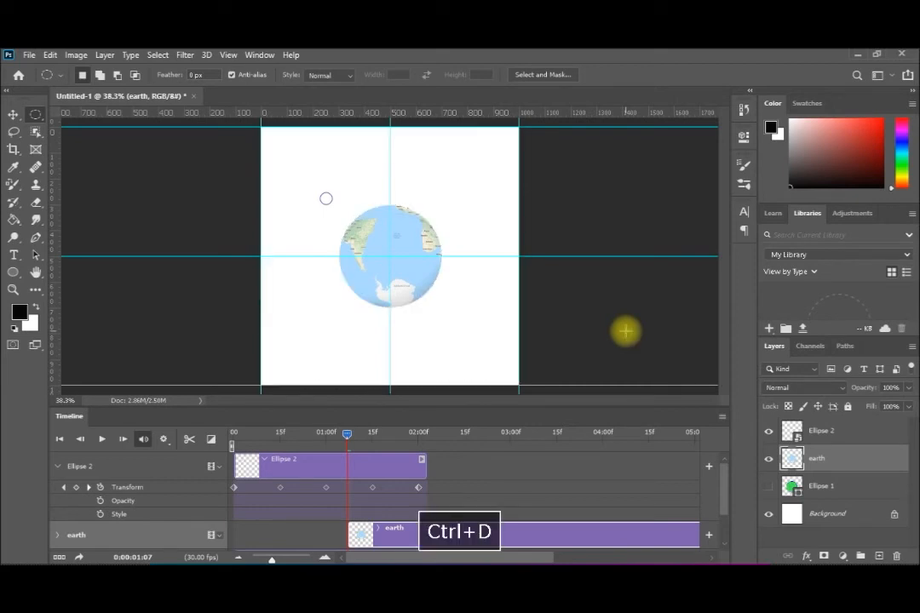
Move the earth clip to the start of the timeline, trim its end to match Ellipse 2, and play the animation
left_click(102, 440)
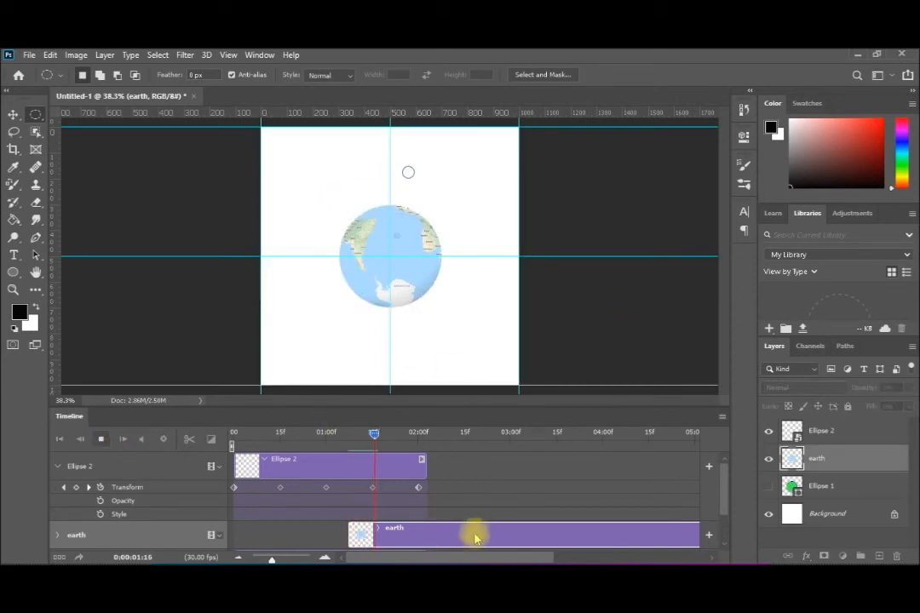
left_click(100, 439)
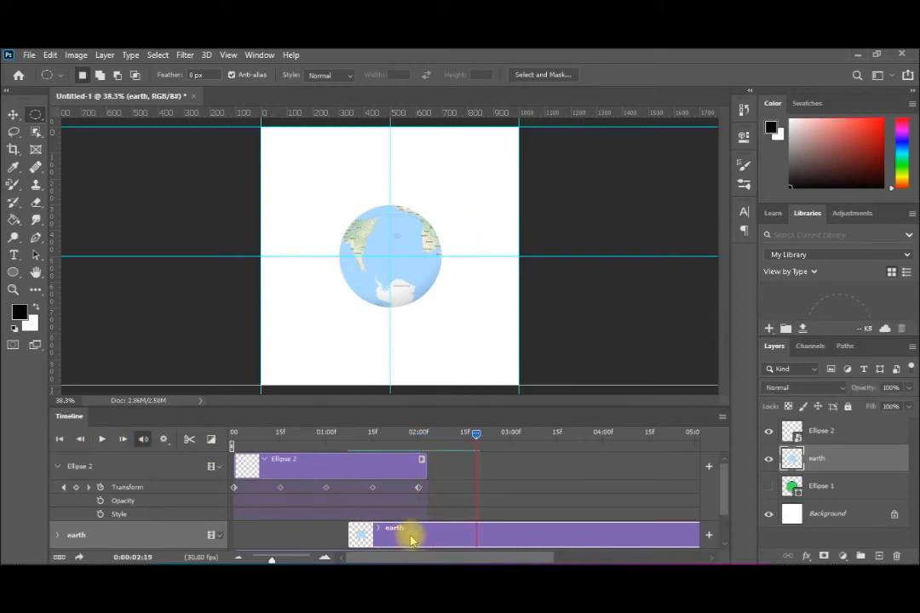
left_click_drag(410, 539, 294, 530)
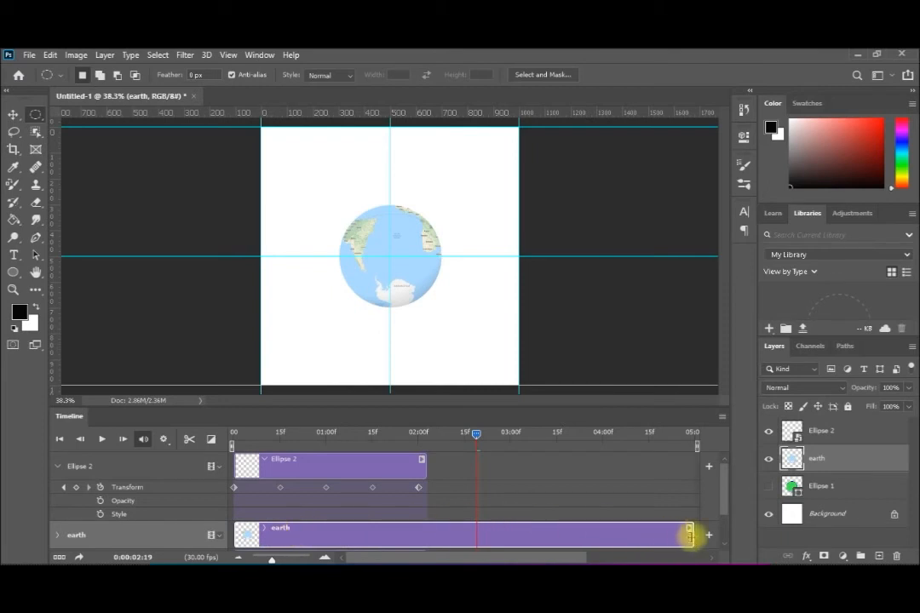
left_click_drag(690, 535, 432, 538)
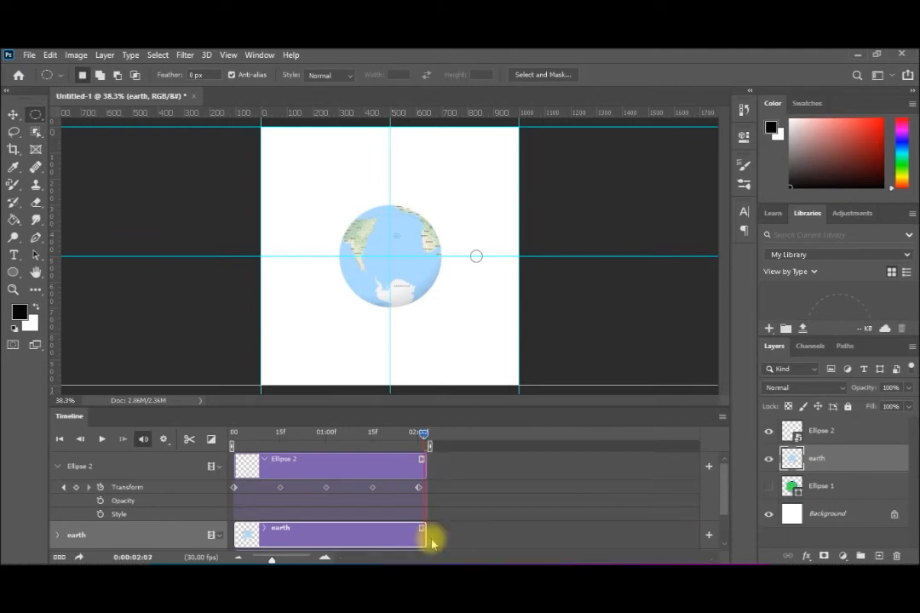
left_click(103, 440)
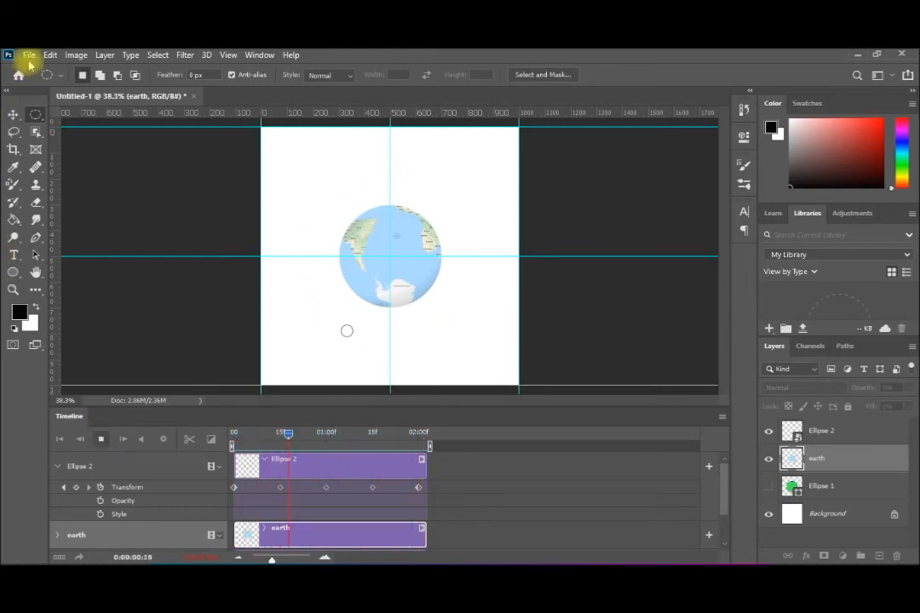
left_click(30, 56)
mouse_move(120, 254)
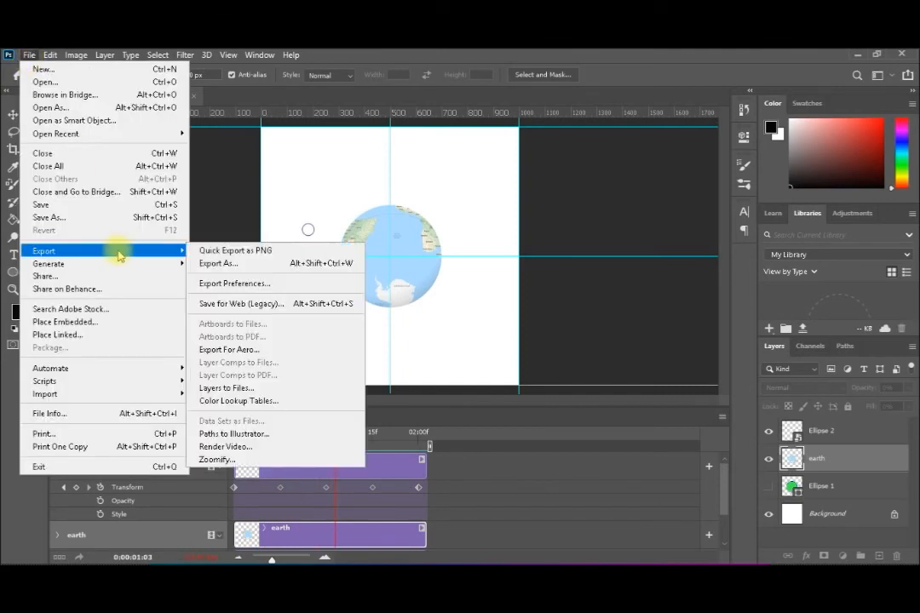
left_click(211, 264)
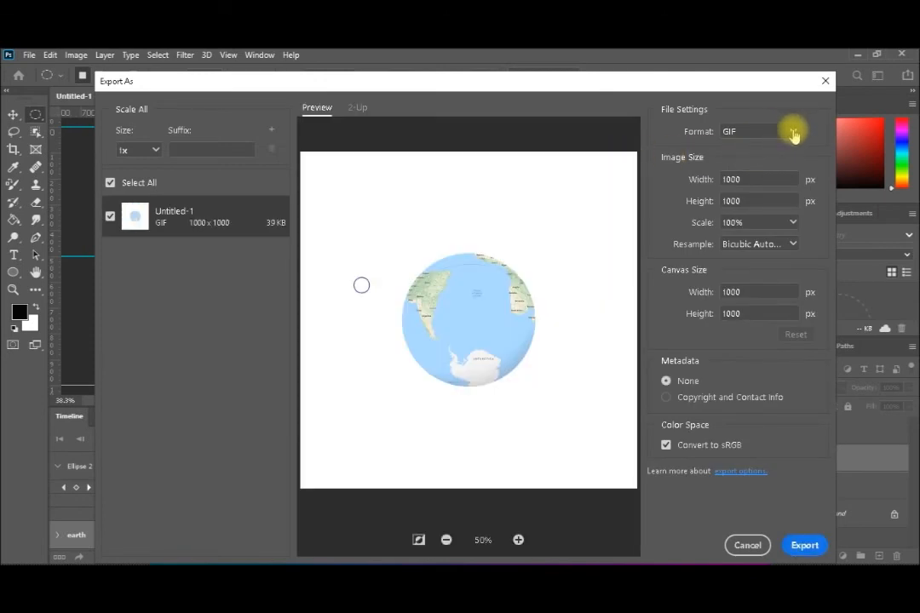
left_click(793, 133)
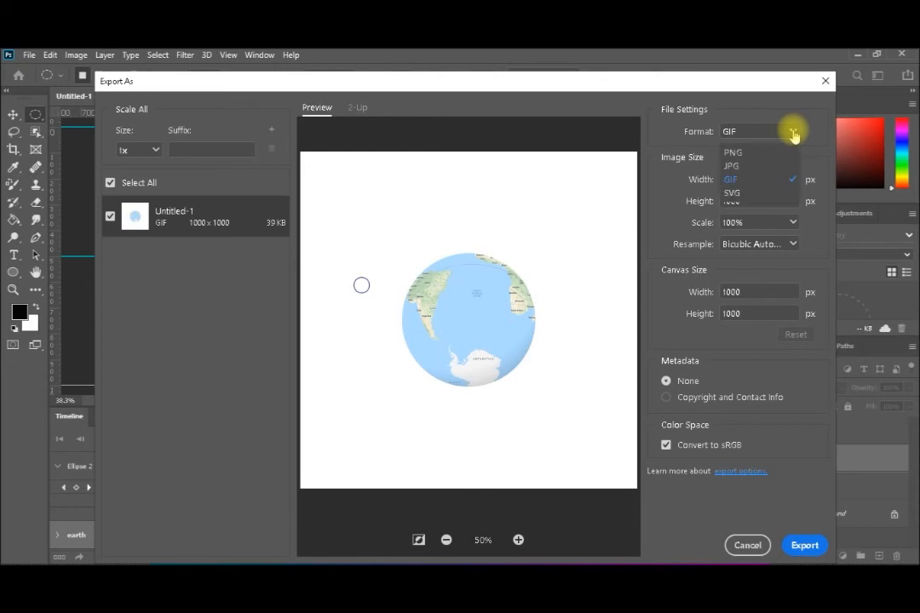
left_click(793, 132)
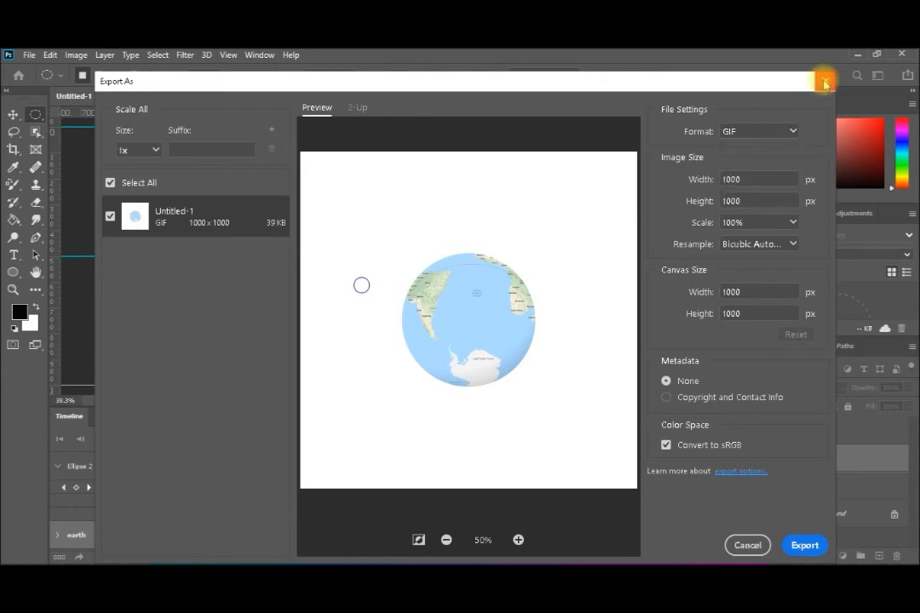
left_click(825, 82)
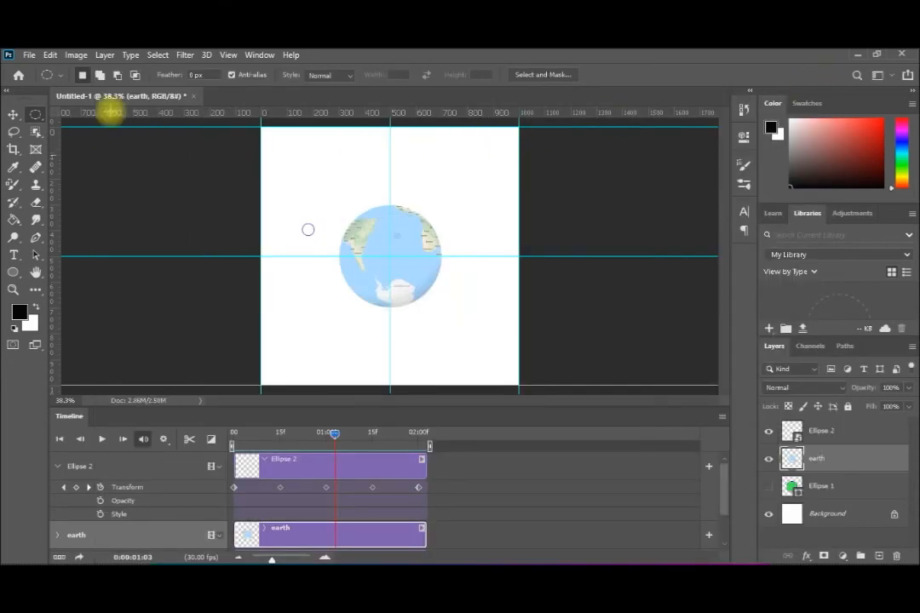
Set the GIF image size to 40 percent in Save for Web (Legacy) and keep the settings without saving a file
left_click(29, 57)
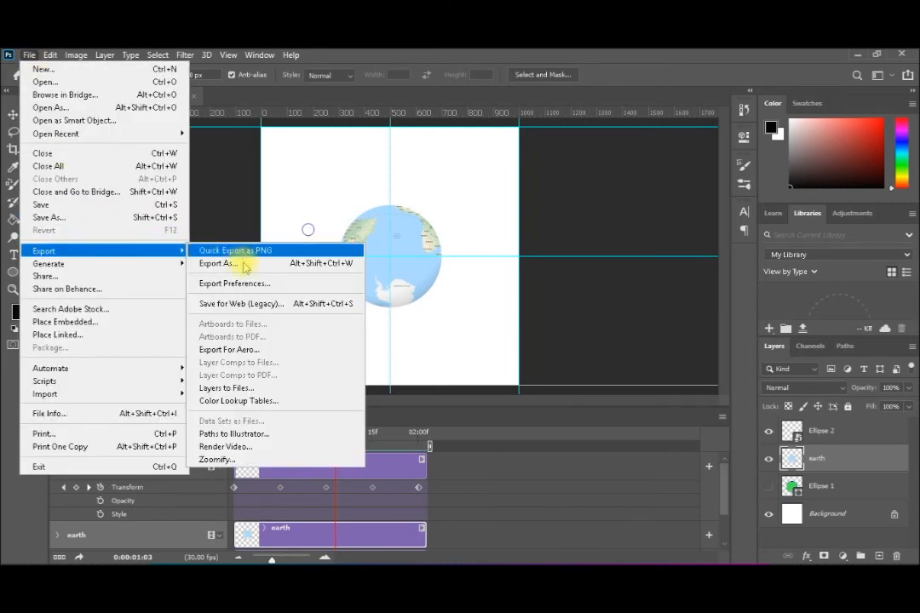
left_click(253, 306)
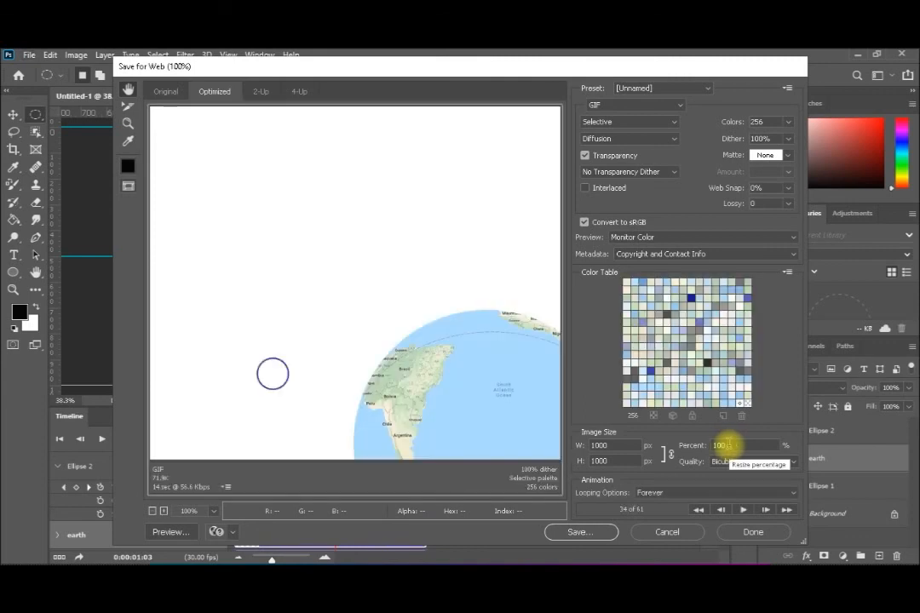
key("BackSpace")
key("BackSpace")
key("BackSpace")
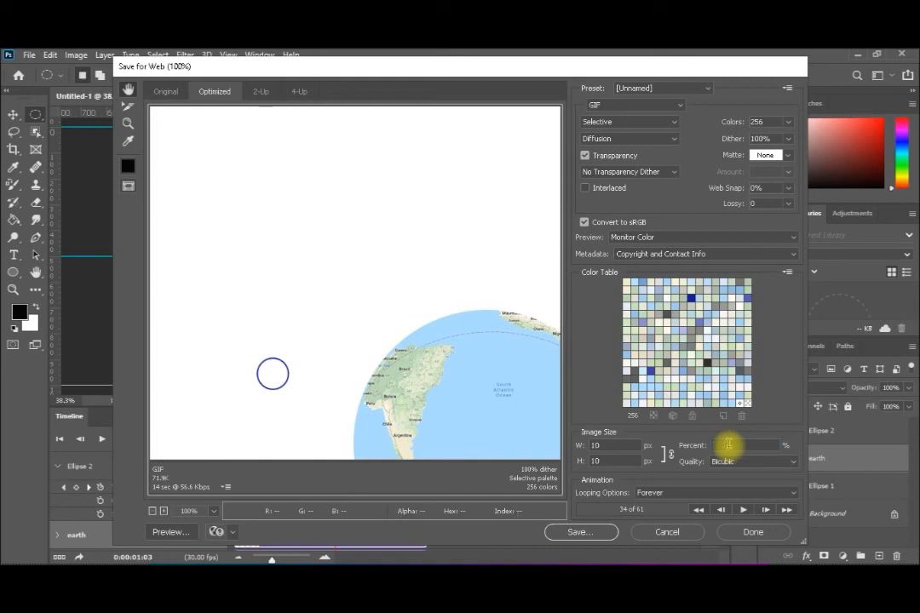
type("40")
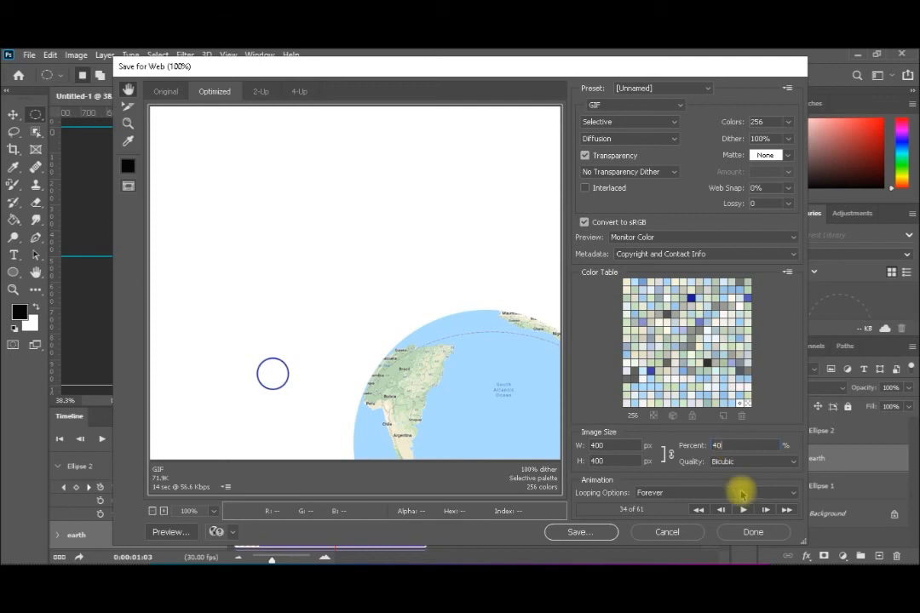
left_click(753, 534)
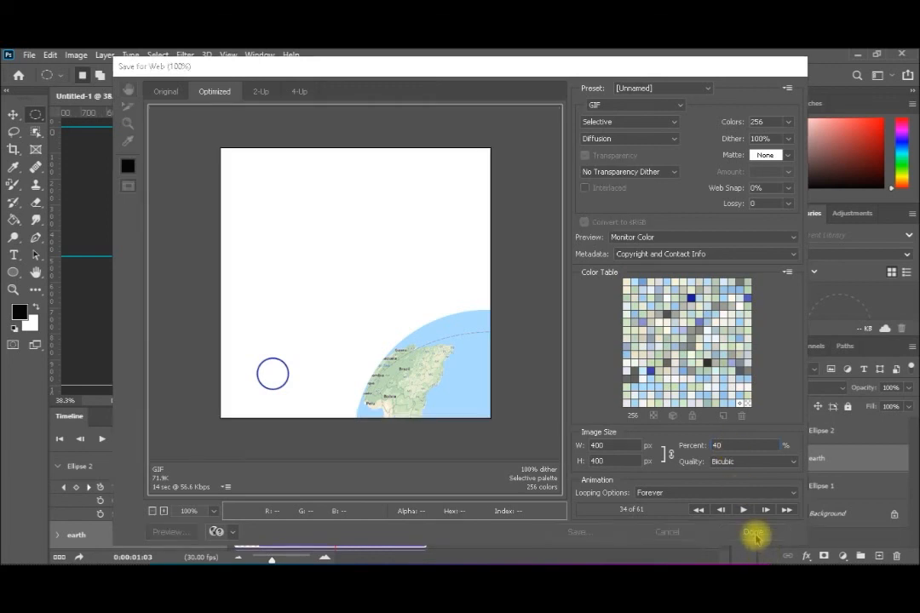